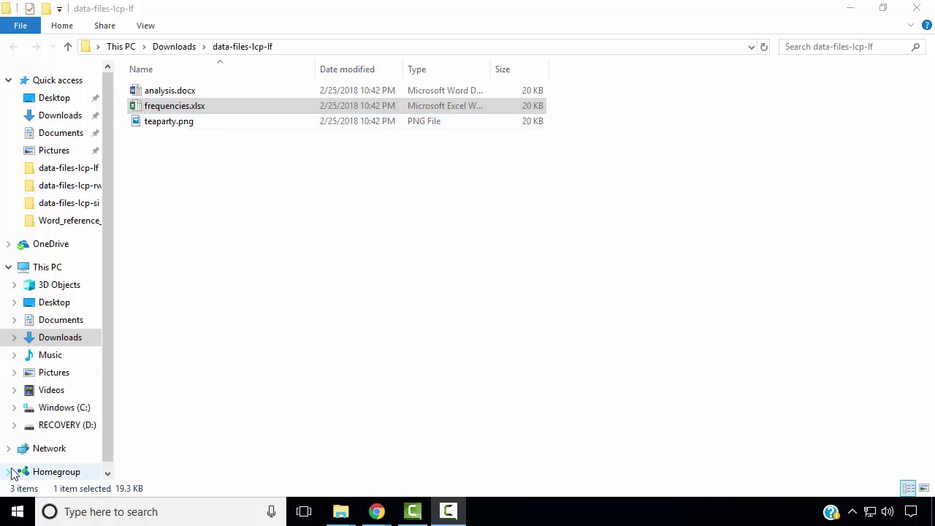
Launch PowerPoint 2016 from the Start menu and start a blank presentation.
left_click(8, 515)
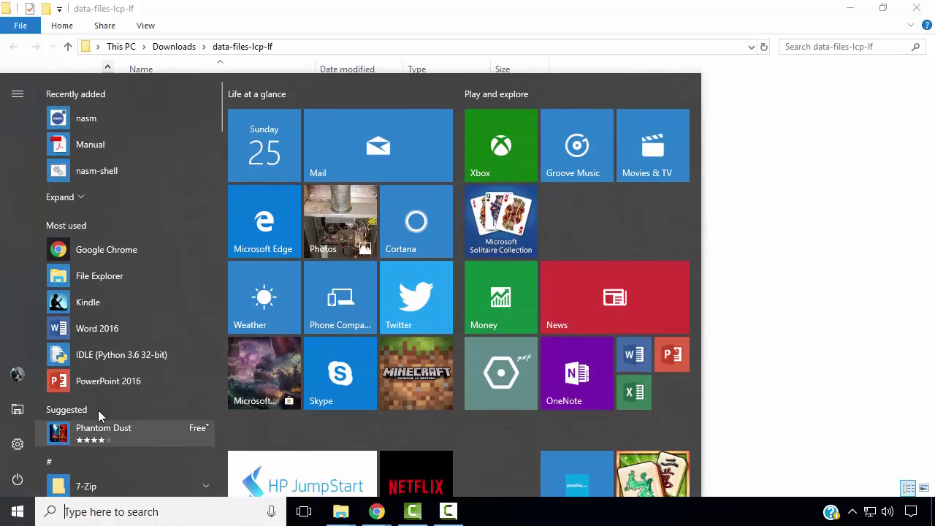
left_click(129, 382)
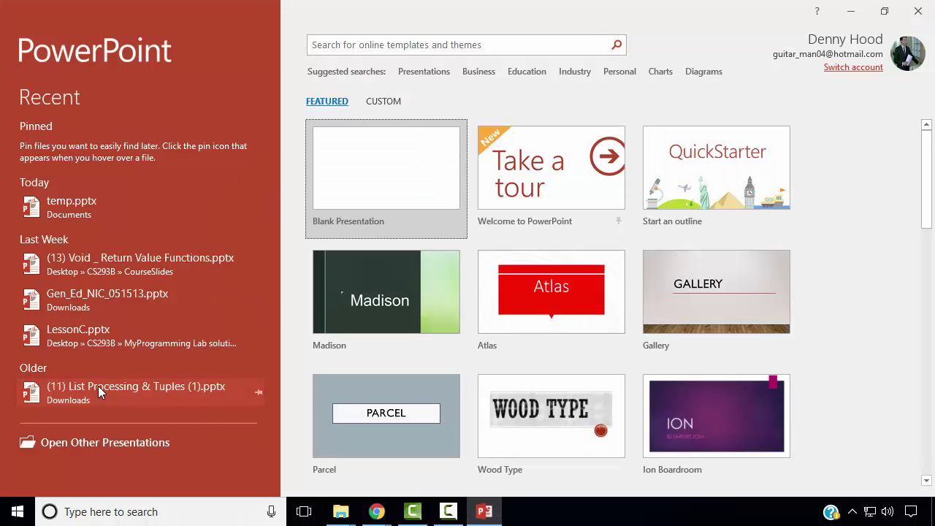
left_click(373, 179)
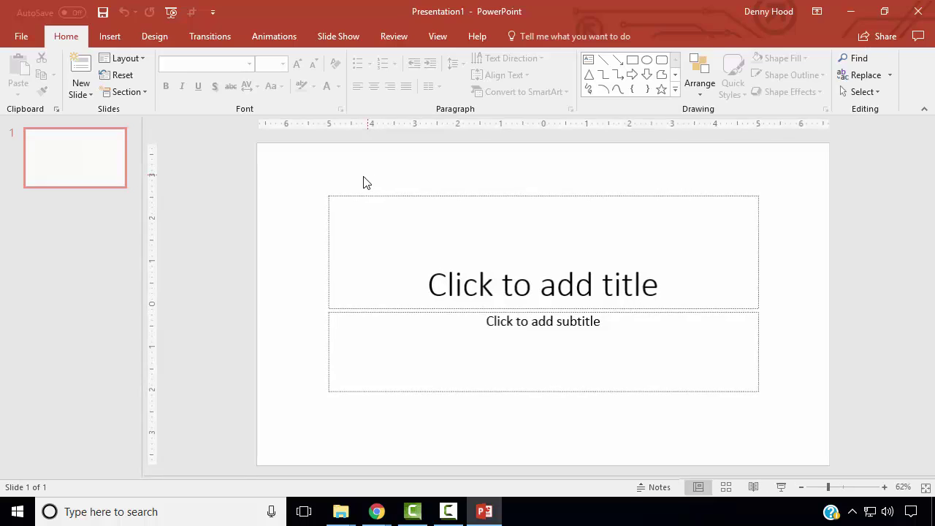
Save the new presentation as carroll.pptx.
left_click(21, 38)
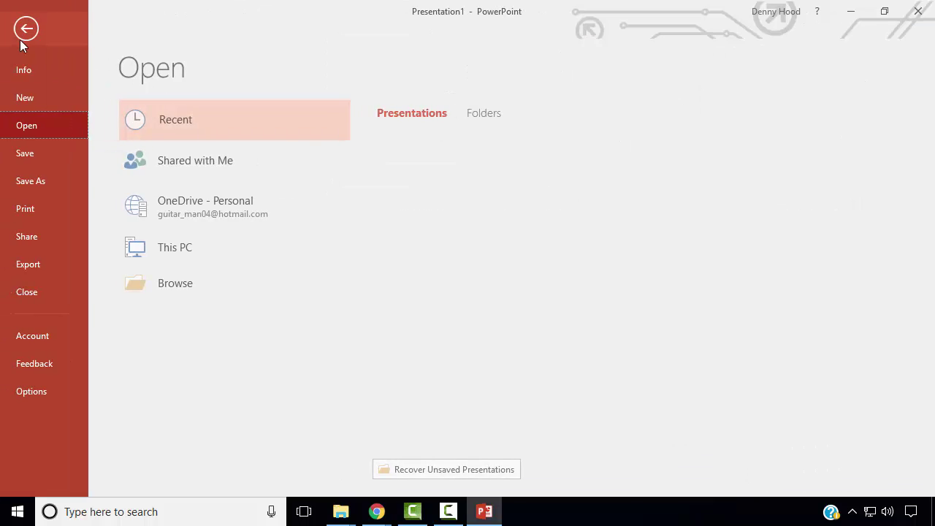
left_click(42, 181)
left_click(209, 286)
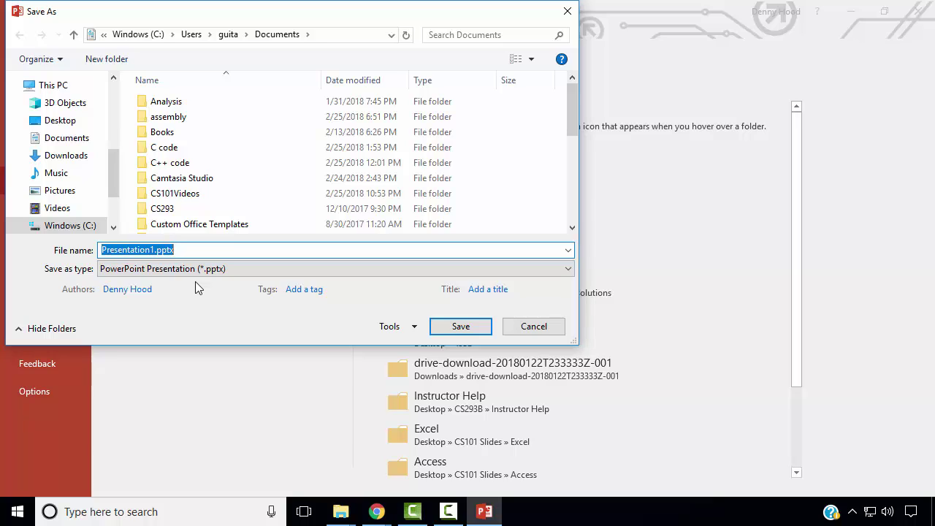
type("car")
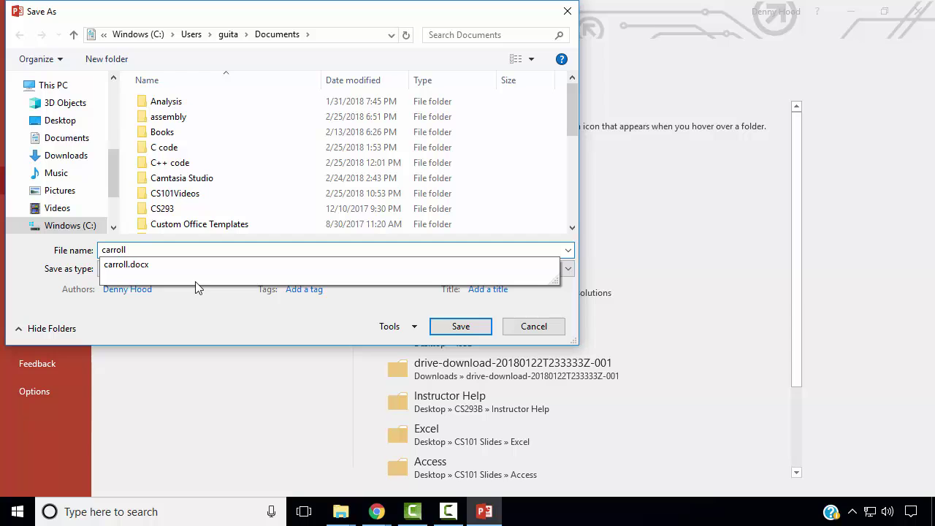
type("roll")
left_click(458, 328)
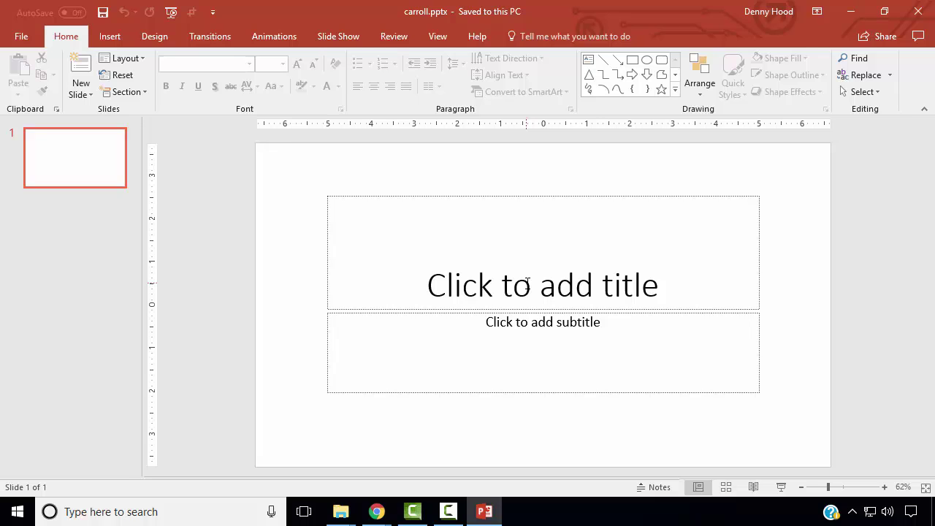
Title the slide 'An Alice Analysis' and enter the author's name and 'CS 101' as subtitle lines.
left_click(526, 283)
type("An")
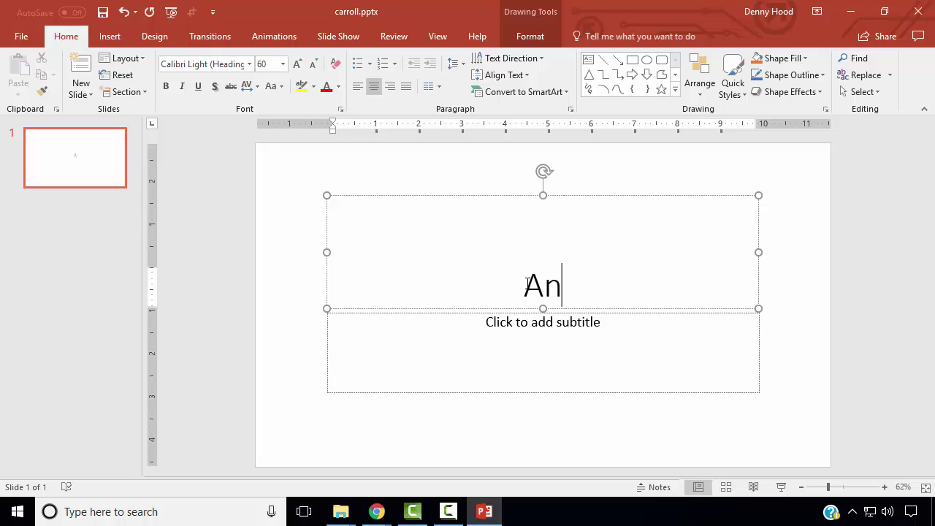
type(" Alice ")
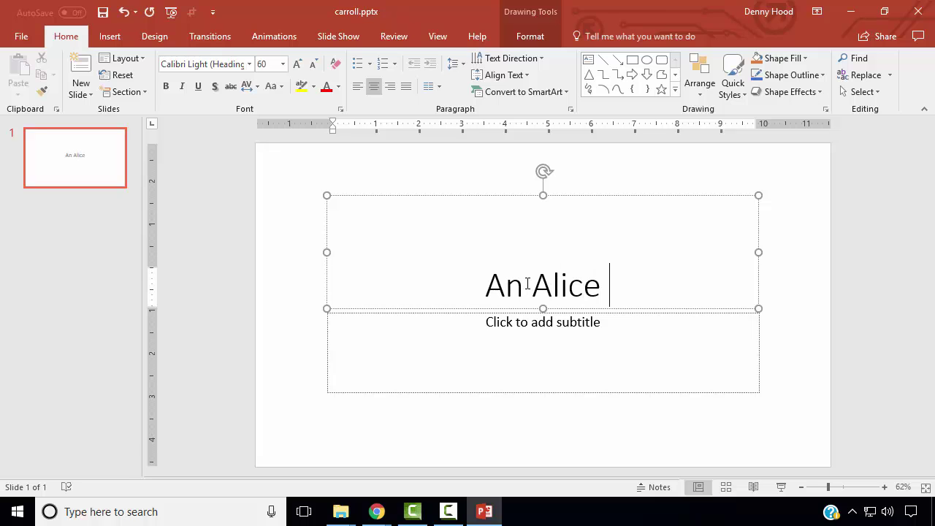
type("Analysis")
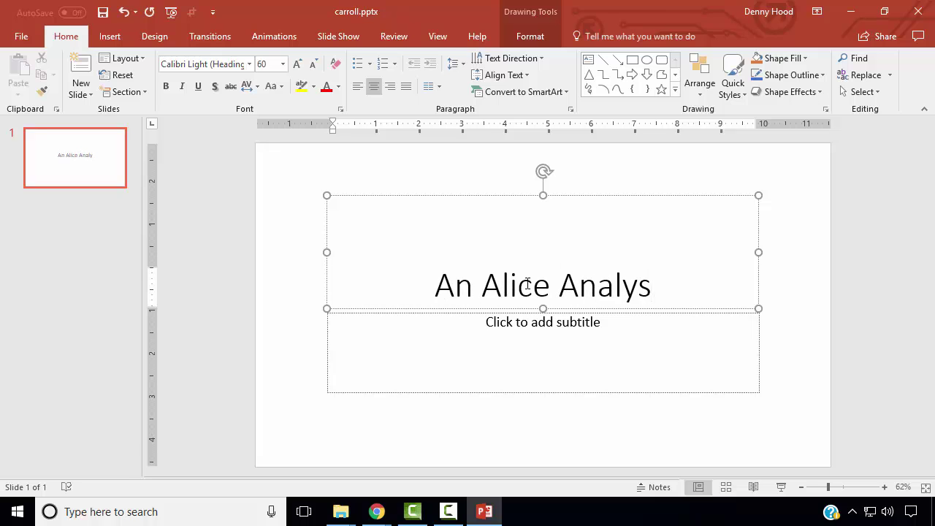
left_click(551, 370)
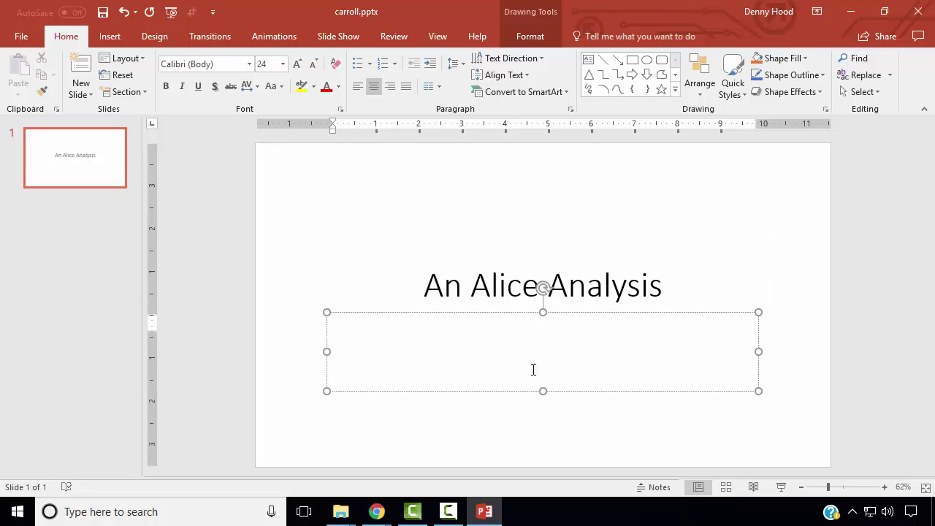
type("Denny Hood")
key("Return")
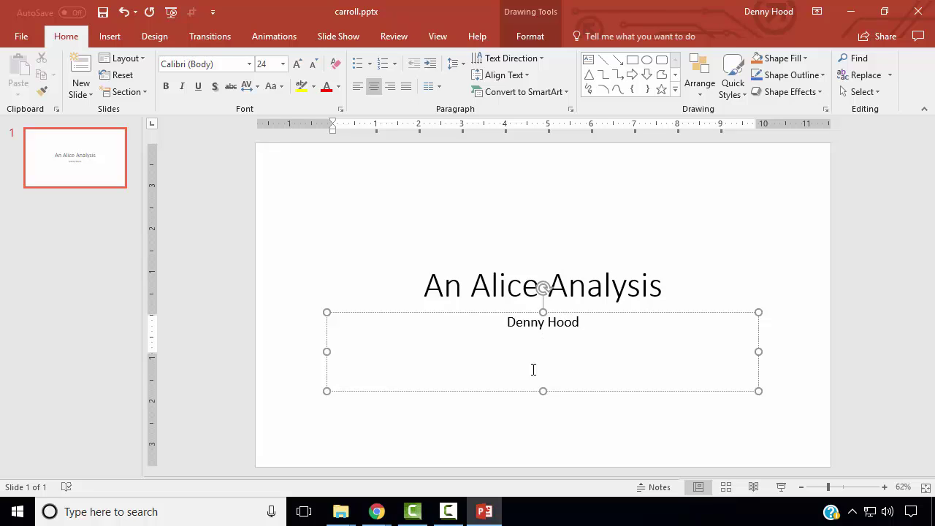
type("CS ")
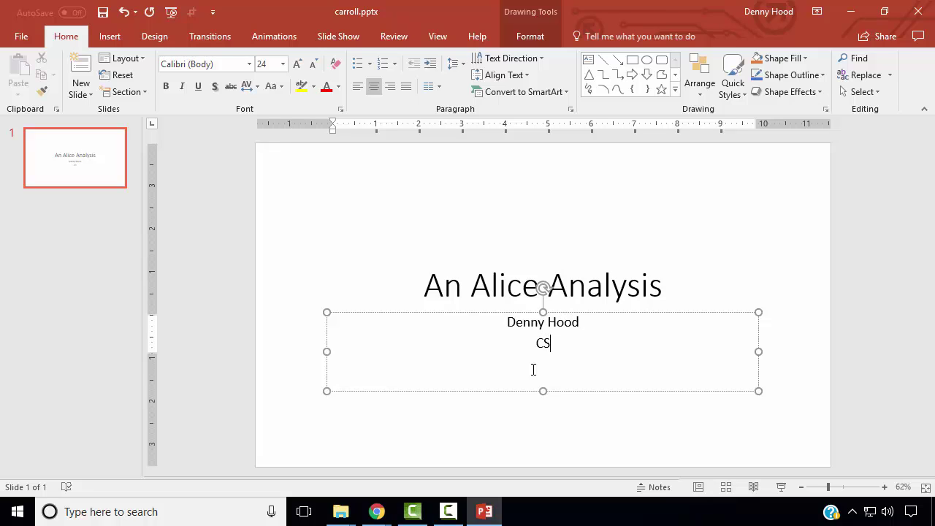
type("101")
key("Return")
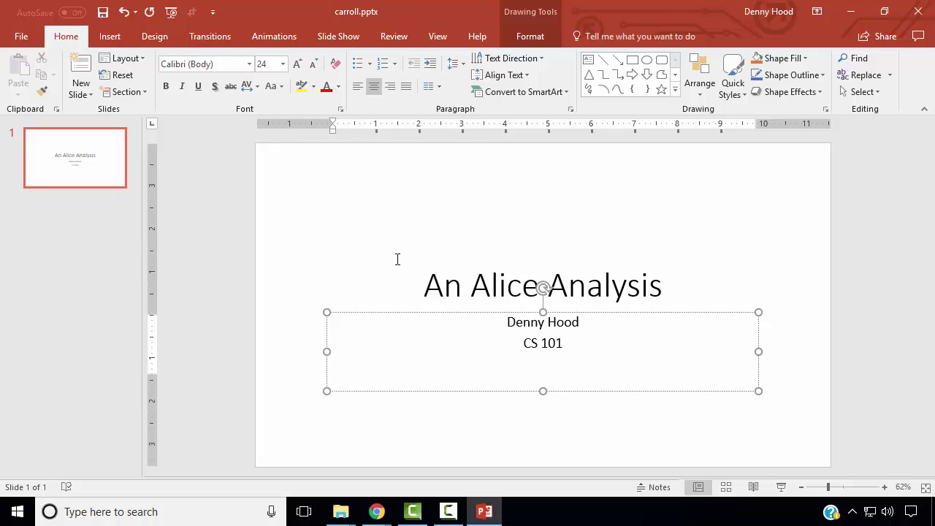
left_click(109, 37)
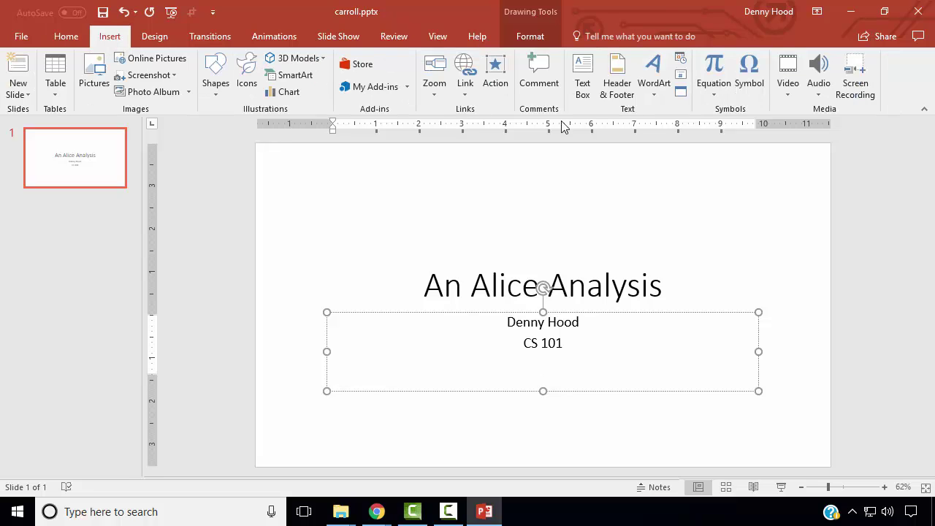
Insert an auto-updating long-format date, Sunday, February 25, 2018, into the subtitle.
left_click(681, 64)
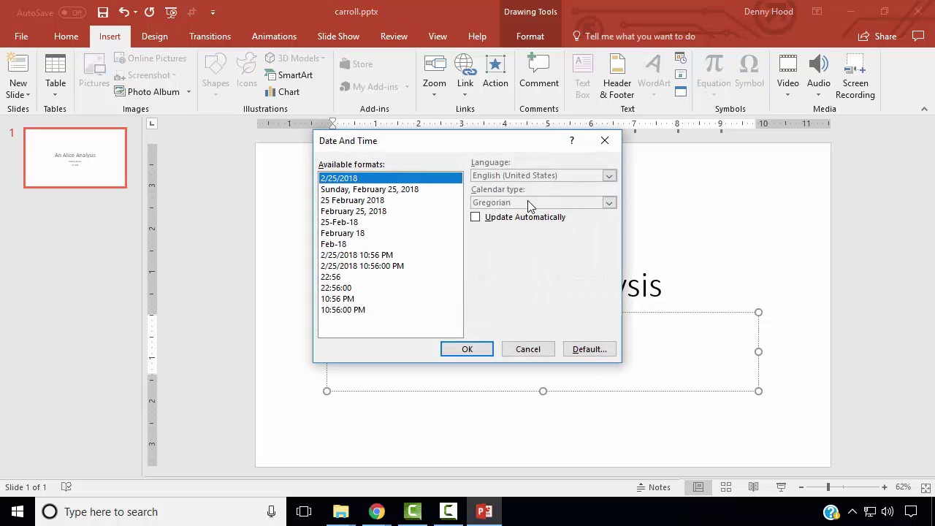
left_click(480, 217)
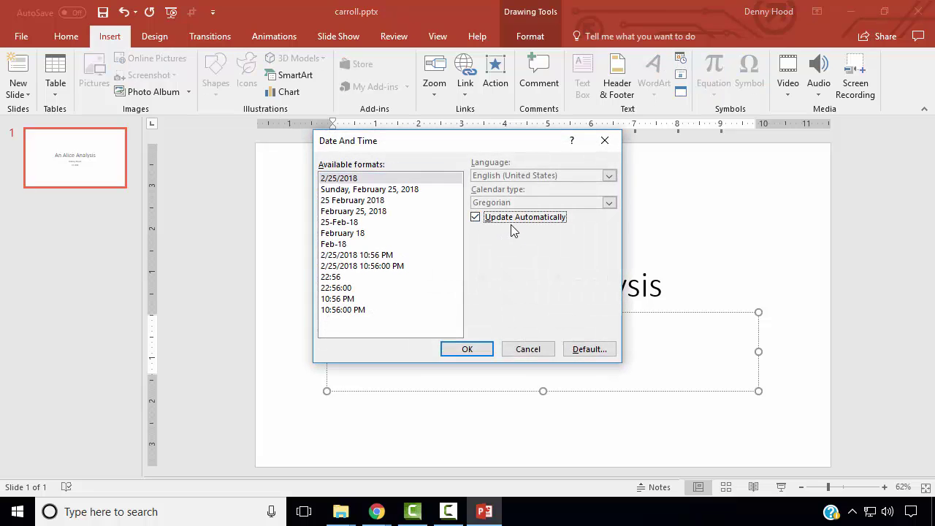
left_click(380, 190)
left_click(468, 349)
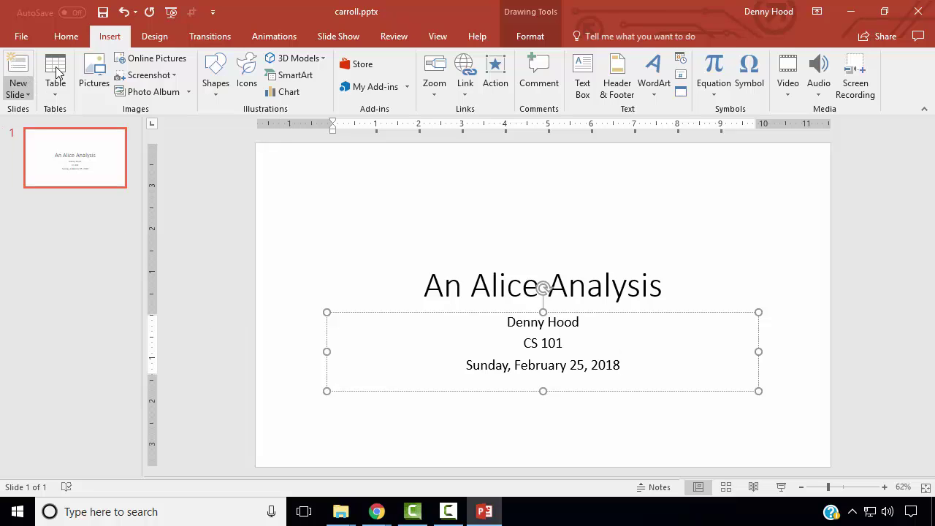
Add a Title and Content slide and title it 'Source Material'.
left_click(26, 97)
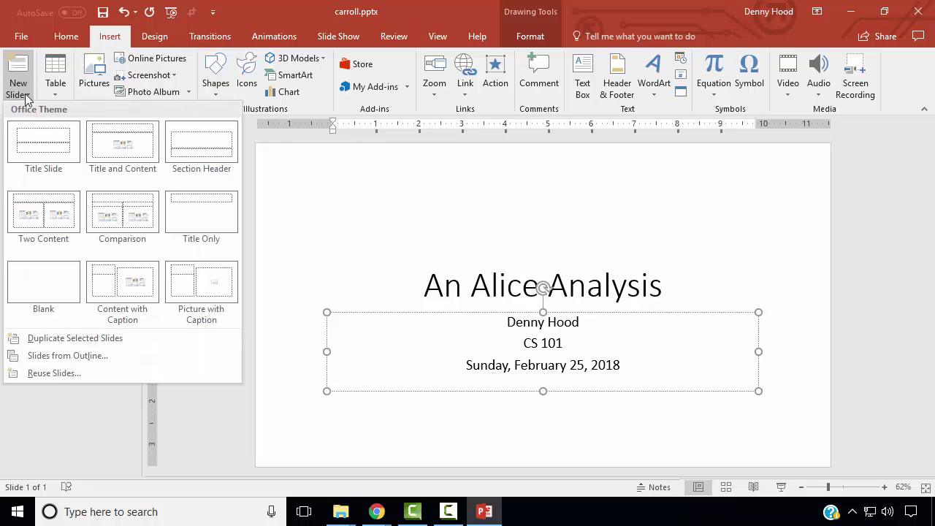
left_click(102, 146)
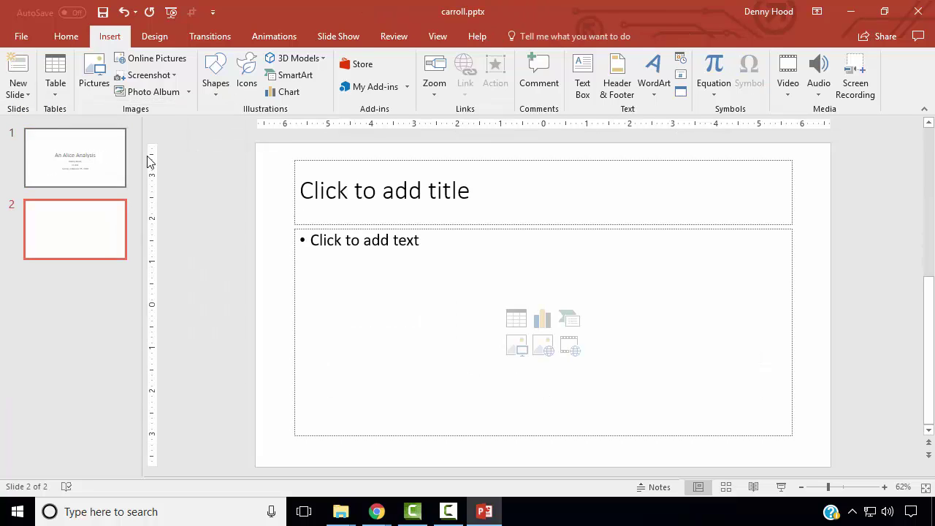
left_click(394, 205)
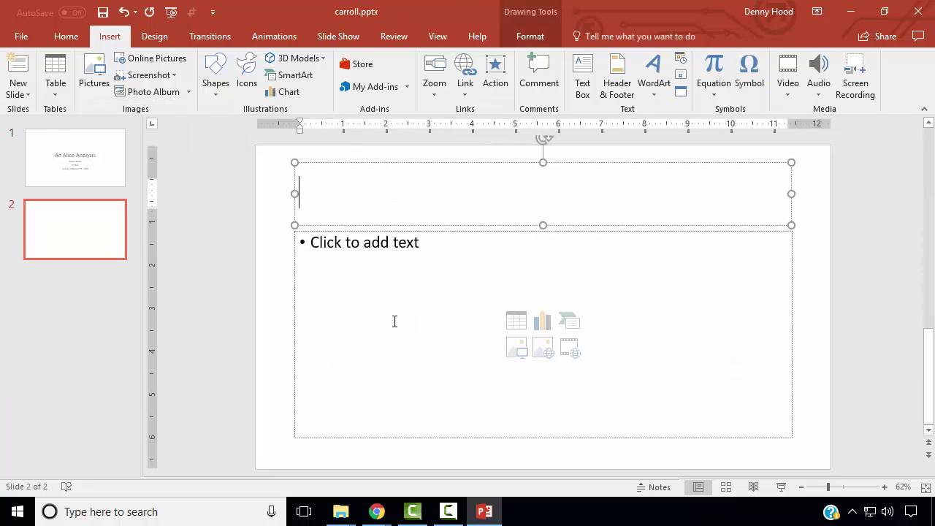
type("Source Ma")
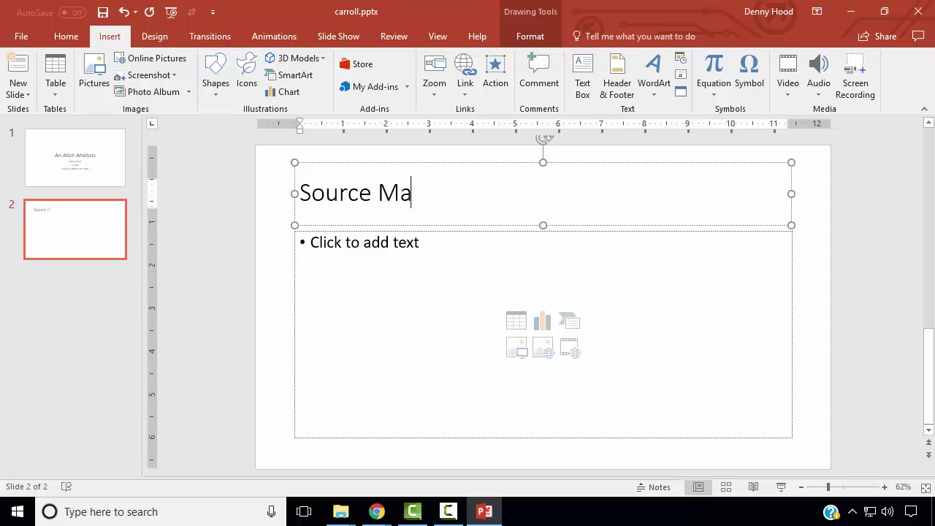
type("terial")
Open analysis.docx in Word, copy its first paragraph, and return to carroll.pptx.
mouse_move(340, 511)
left_click(356, 482)
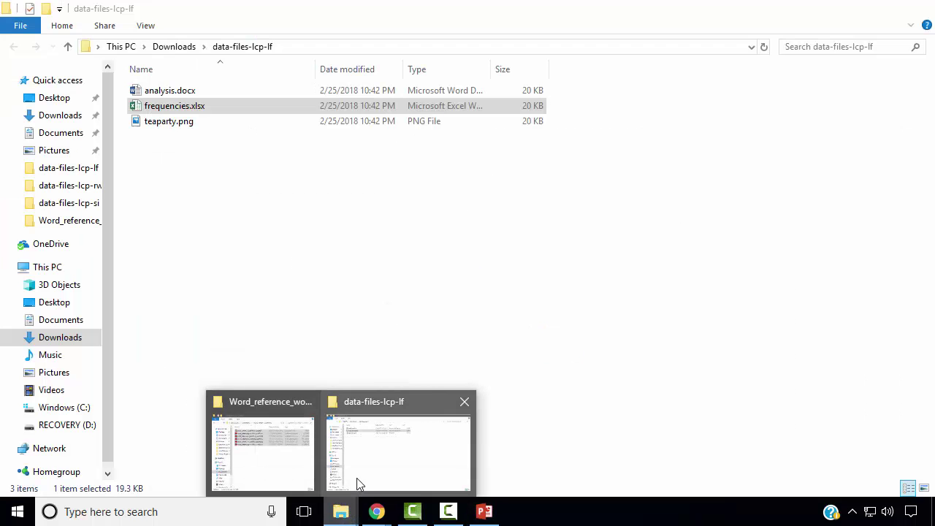
double_click(212, 92)
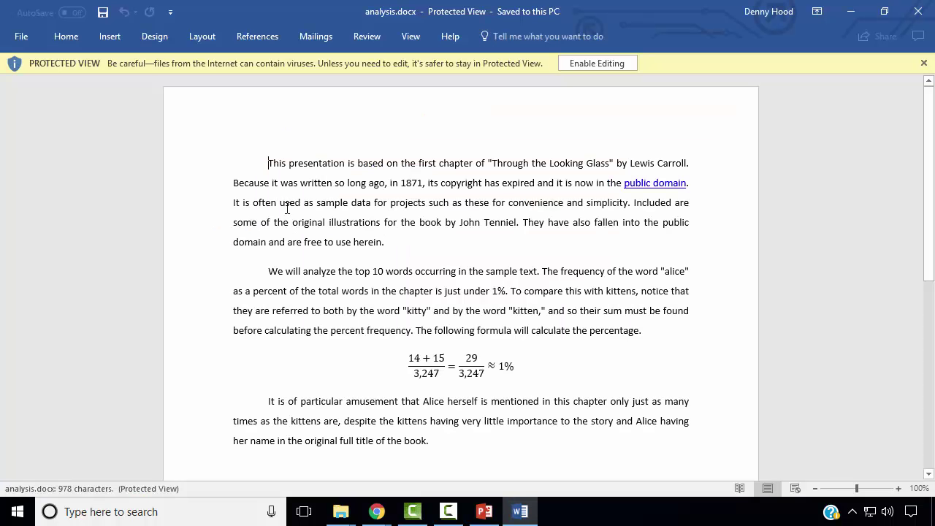
triple_click(297, 190)
key("ctrl+c")
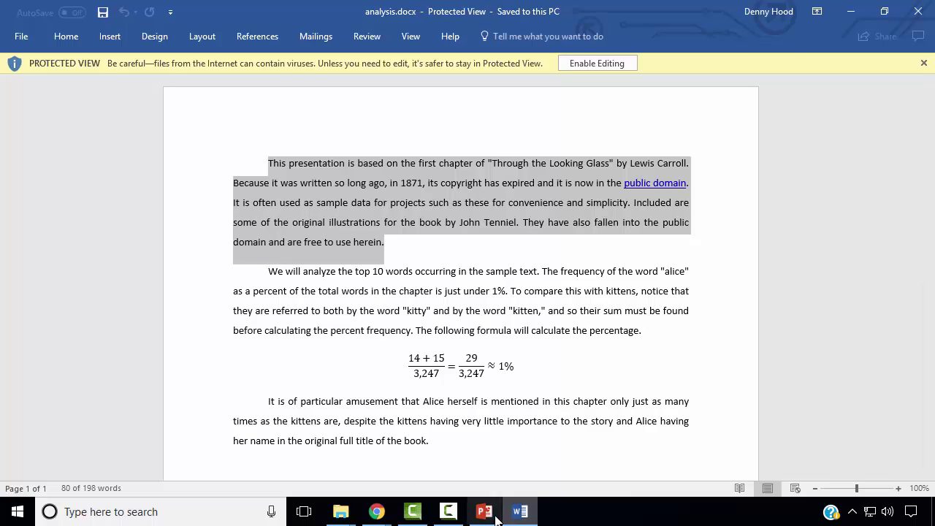
key("alt+Tab")
left_click(416, 284)
Paste the paragraph into slide 2 and add a third slide titled 'Analysis of Word Frequency'.
key("ctrl+v")
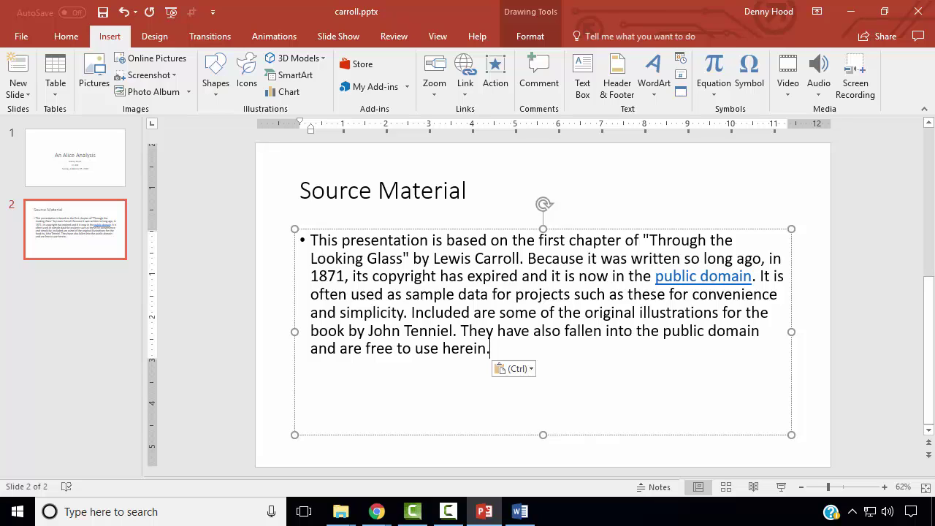
left_click(16, 94)
left_click(113, 146)
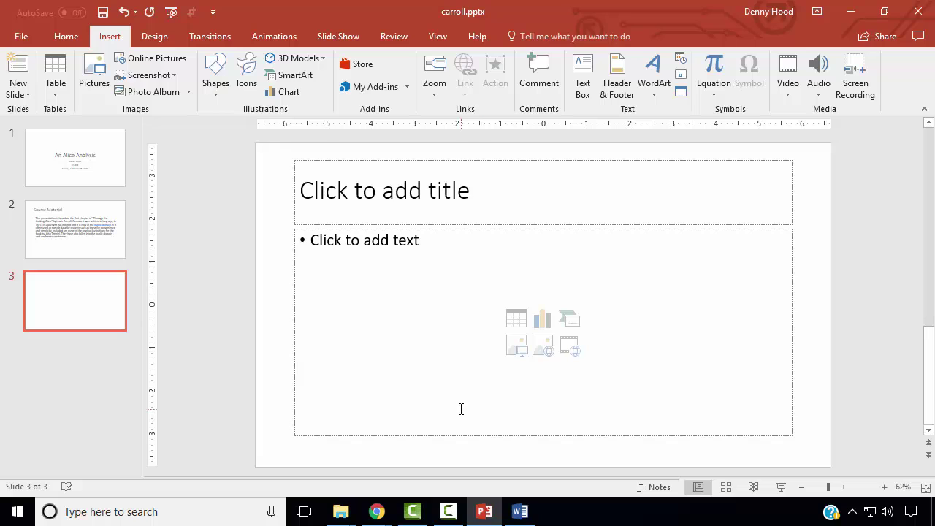
left_click(467, 203)
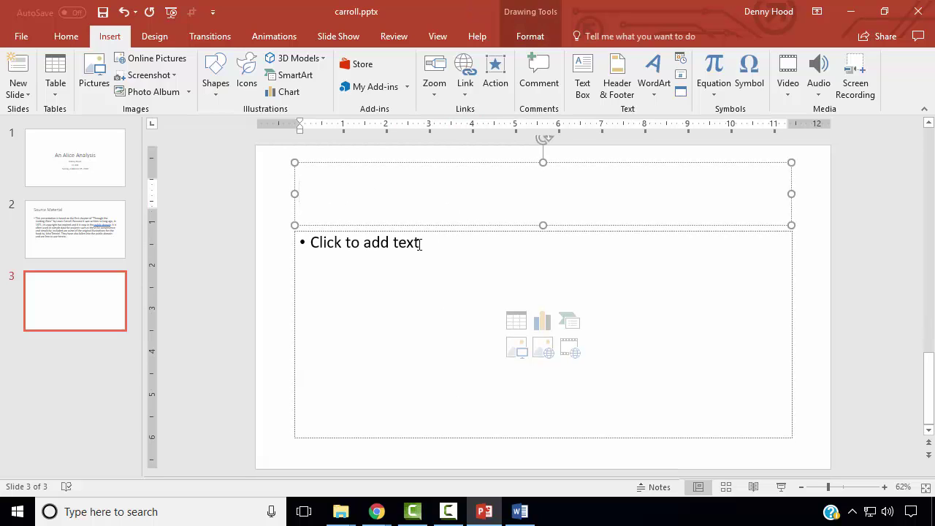
type("Analysis of Word Frequency")
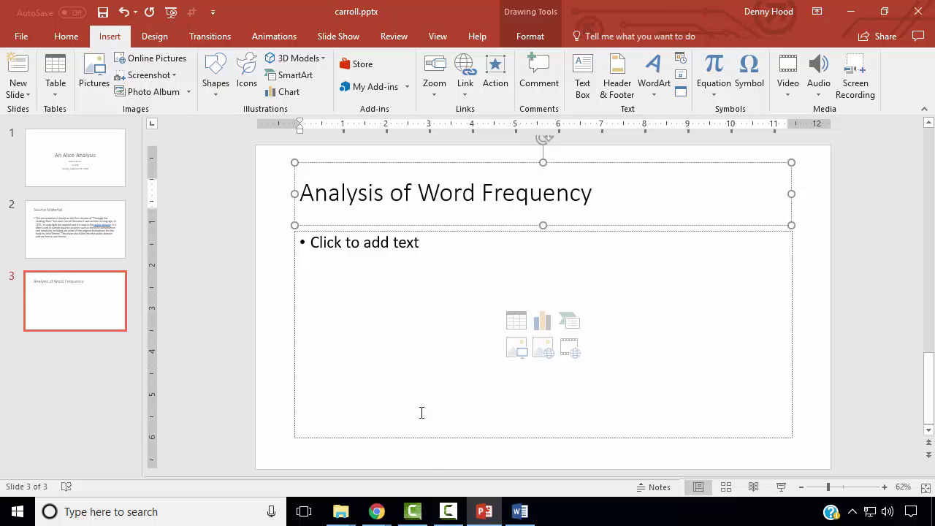
Copy the second Word paragraph, about the top 10 words, into slide 3's body.
left_click(519, 511)
left_click_drag(269, 271, 652, 341)
key("ctrl+c")
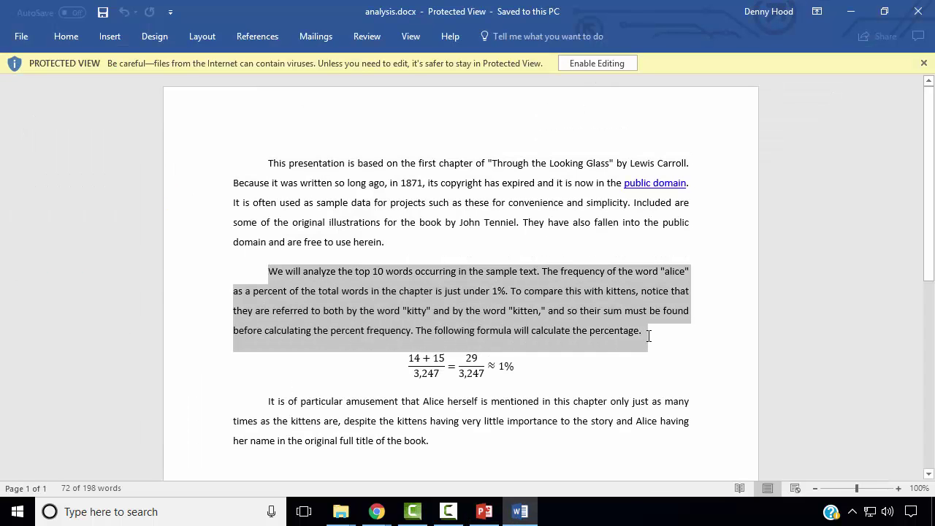
left_click(484, 511)
left_click(445, 271)
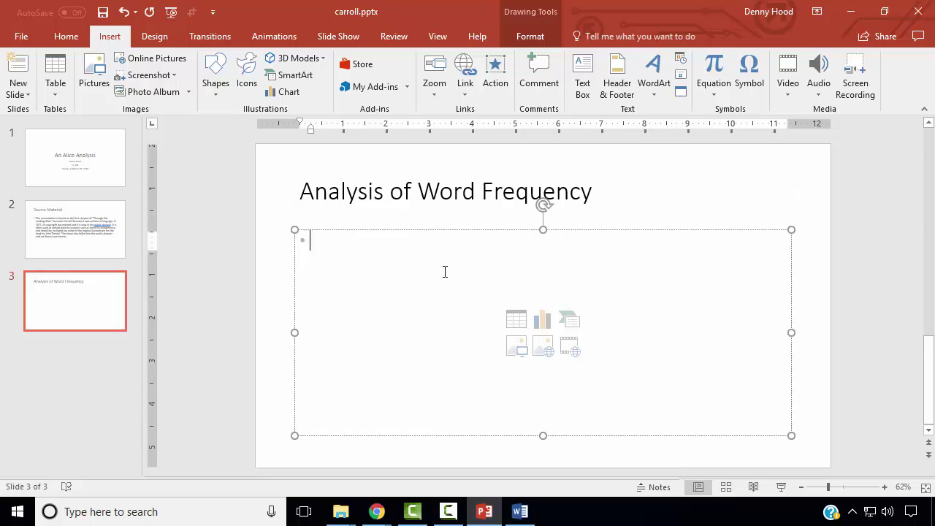
key("ctrl+v")
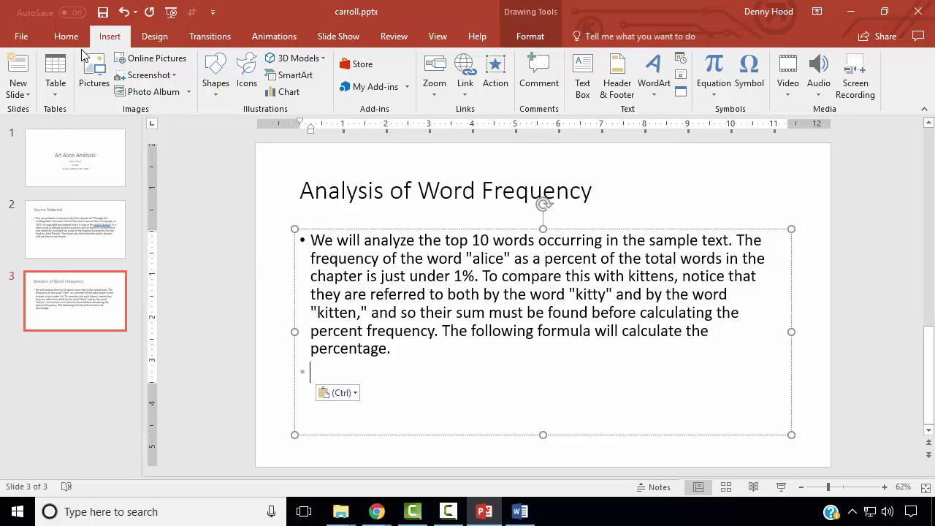
left_click(22, 89)
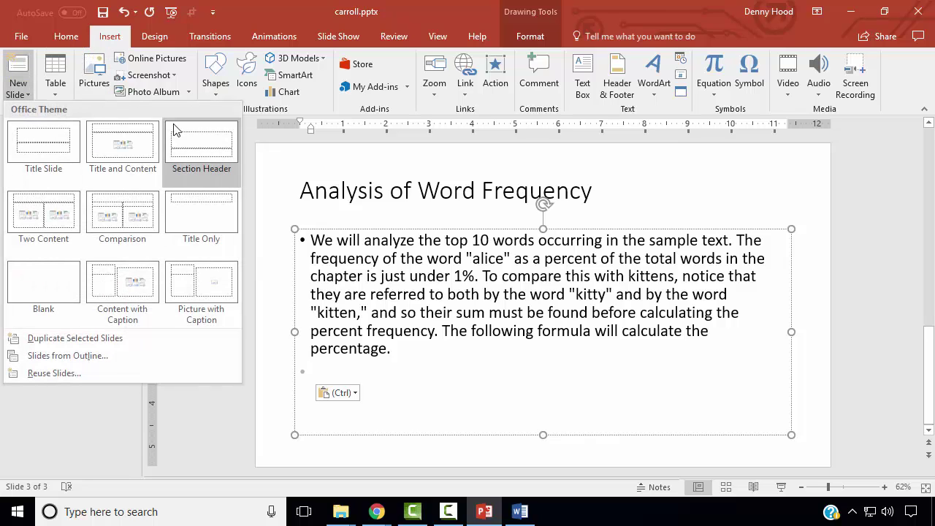
Add a Title Only slide titled 'Word Frequency Equation', fixing the typo.
left_click(183, 212)
left_click(453, 215)
type("Word Frequency Equaion")
key("BackSpace")
key("BackSpace")
key("BackSpace")
type("tion")
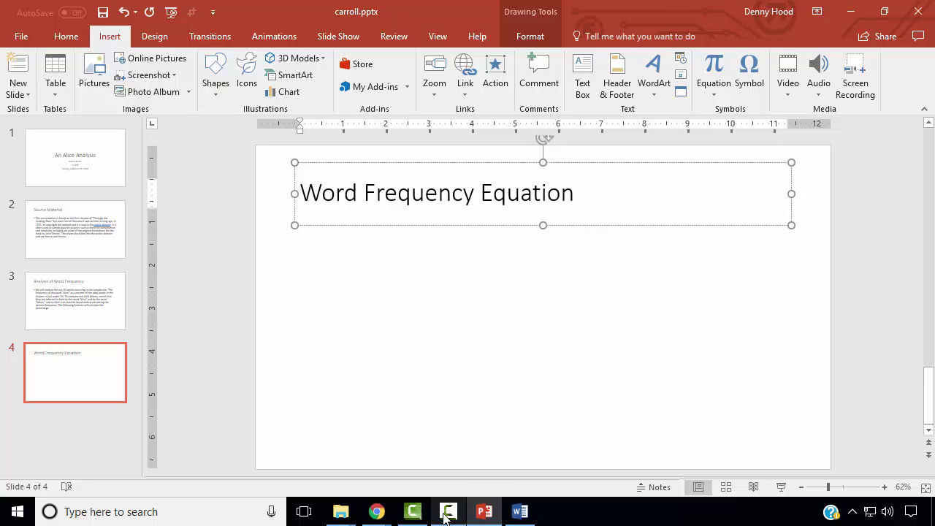
Copy the fraction equation from analysis.docx and paste it onto slide 4.
left_click(519, 511)
left_click(489, 366)
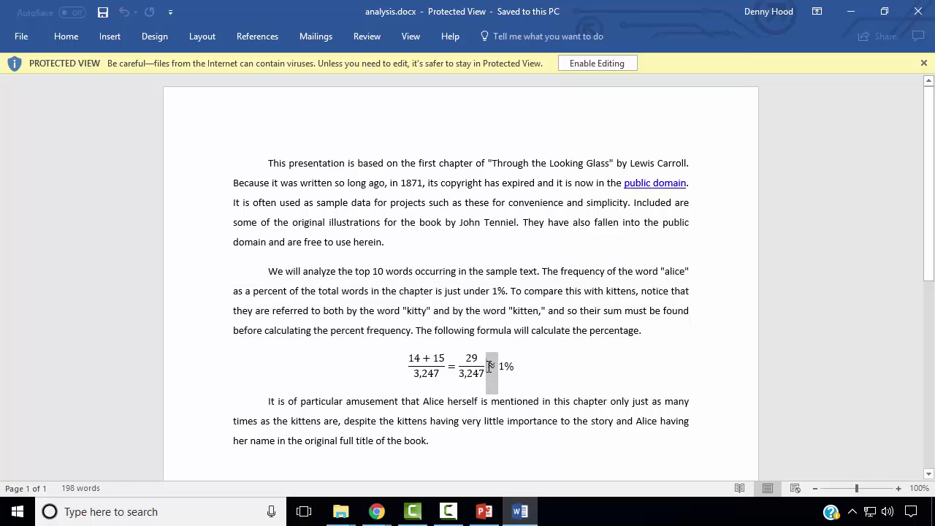
double_click(508, 366)
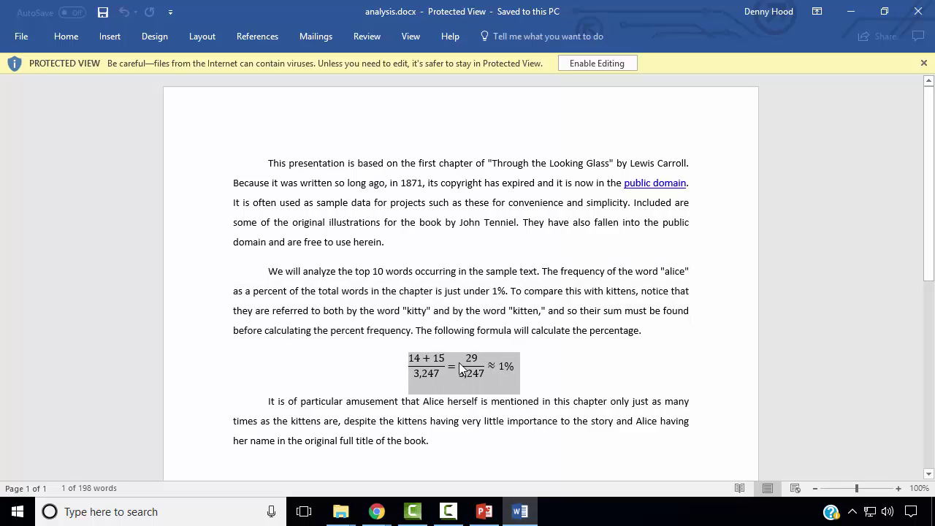
right_click(460, 367)
left_click(511, 225)
left_click(484, 511)
left_click(498, 339)
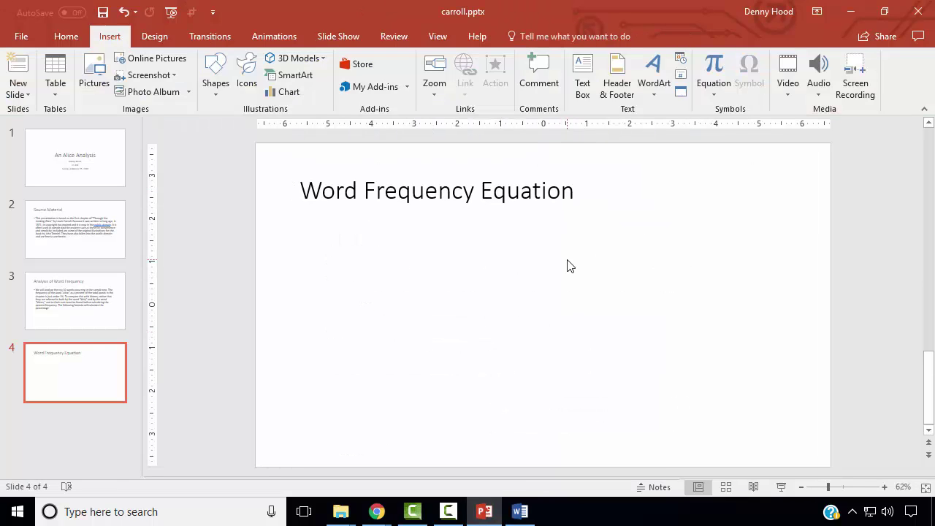
key("ctrl+v")
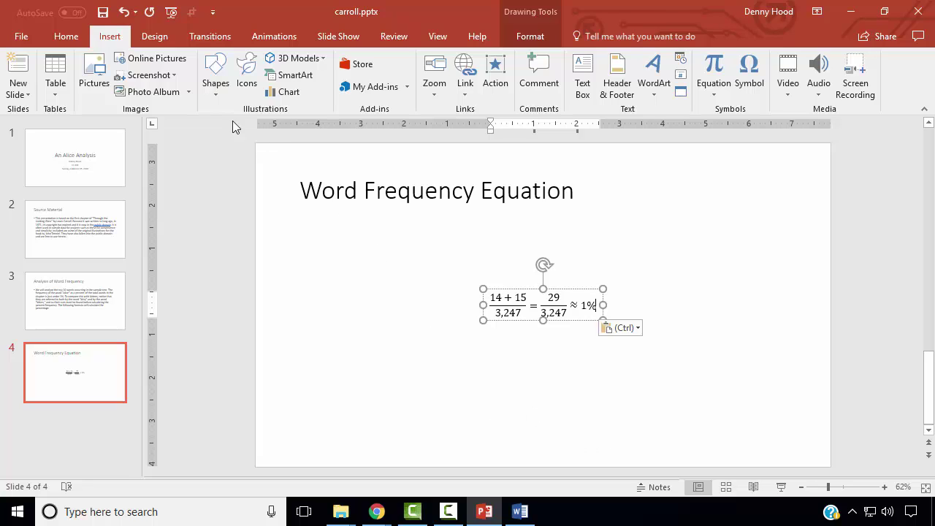
left_click(18, 91)
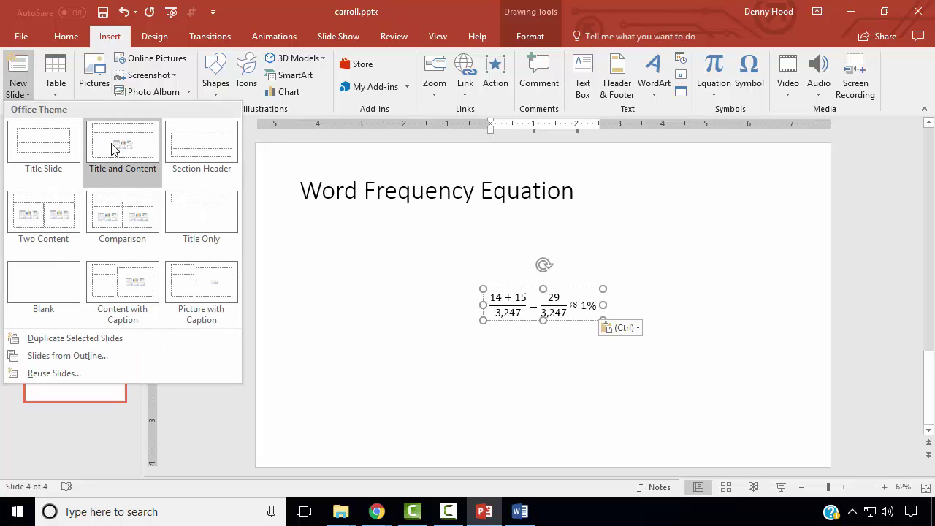
Add a Title and Content slide titled 'Note'.
left_click(125, 154)
left_click(360, 198)
type("Note")
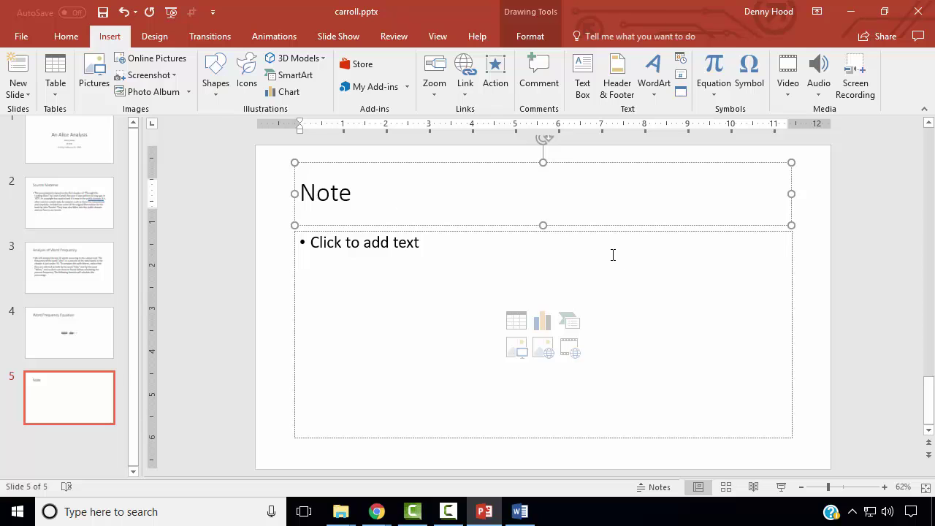
Paste the Word paragraph about Alice and the kittens into the Note slide, then add a sixth slide.
left_click(519, 511)
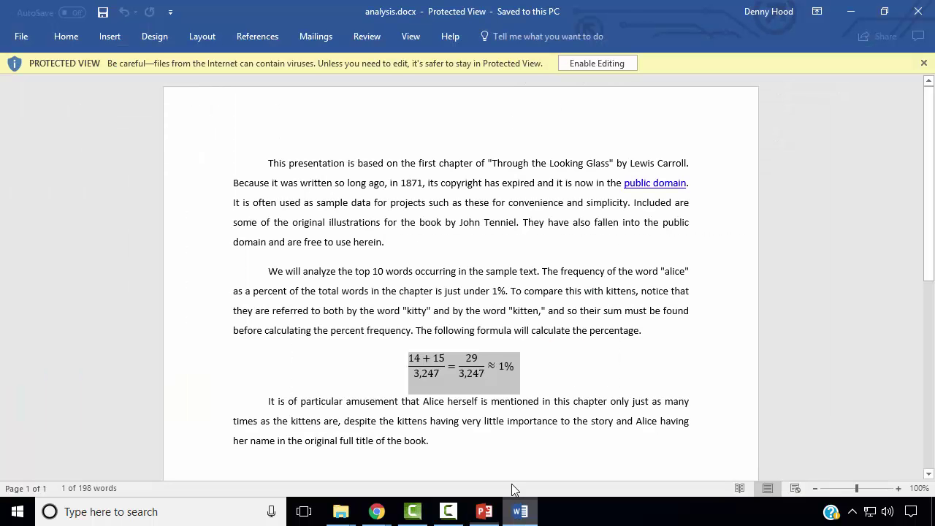
left_click_drag(267, 401, 482, 455)
left_click(468, 514)
left_click(406, 320)
key("ctrl+v")
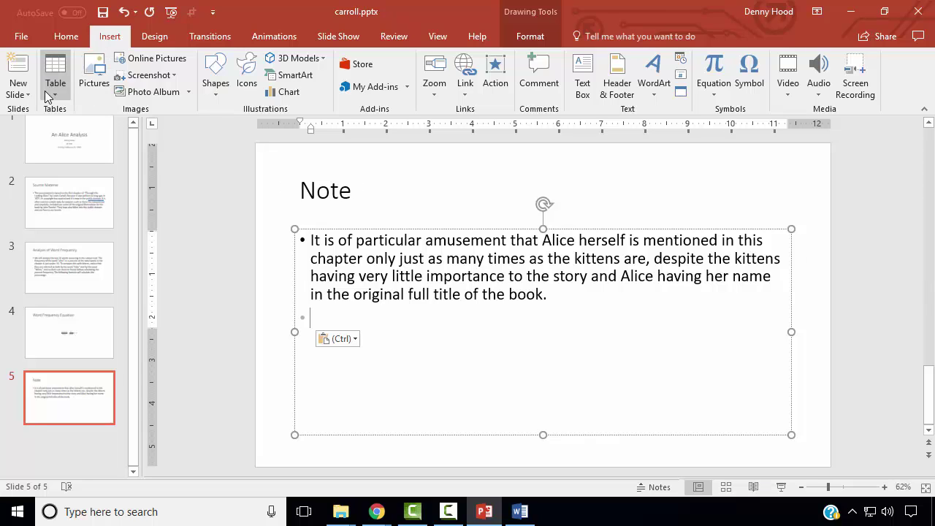
left_click(17, 92)
left_click(122, 147)
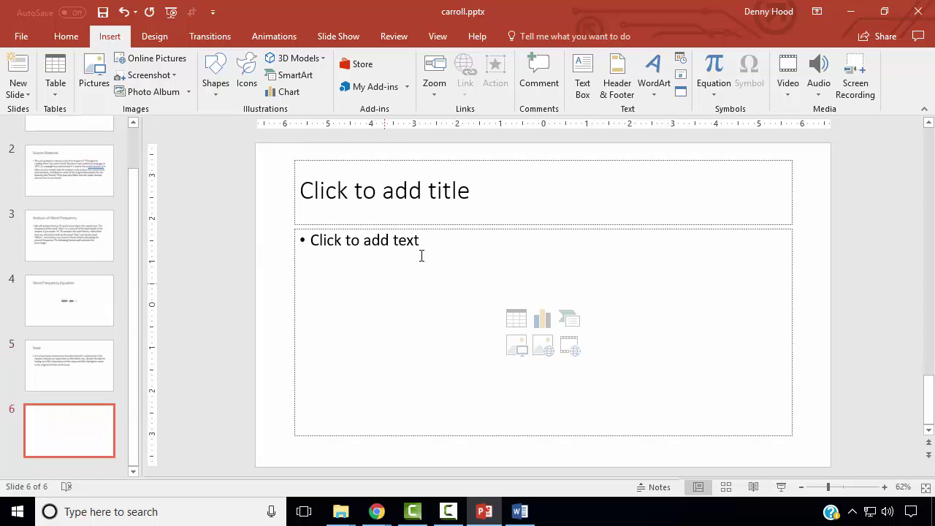
Type 'Graphical Analysis' as the title of slide 6.
left_click(504, 210)
type("G")
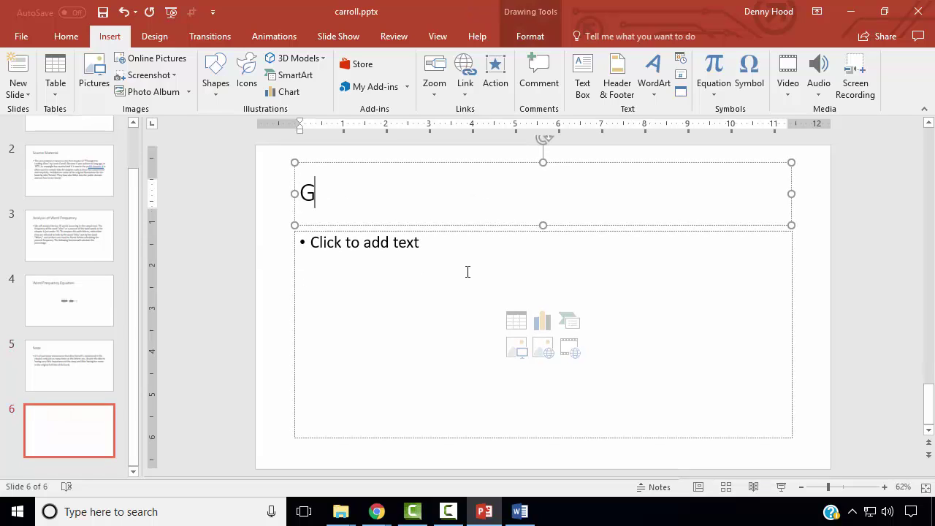
type("raphical A")
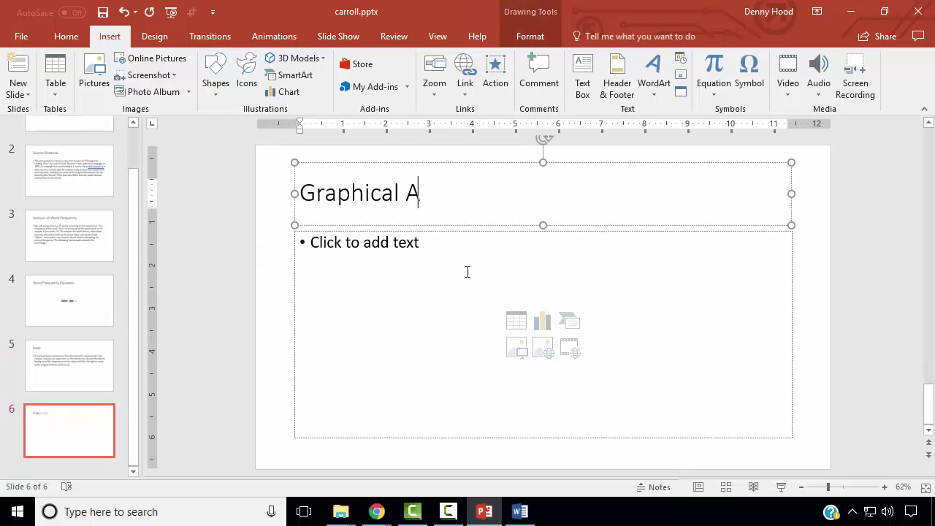
type("nalysis")
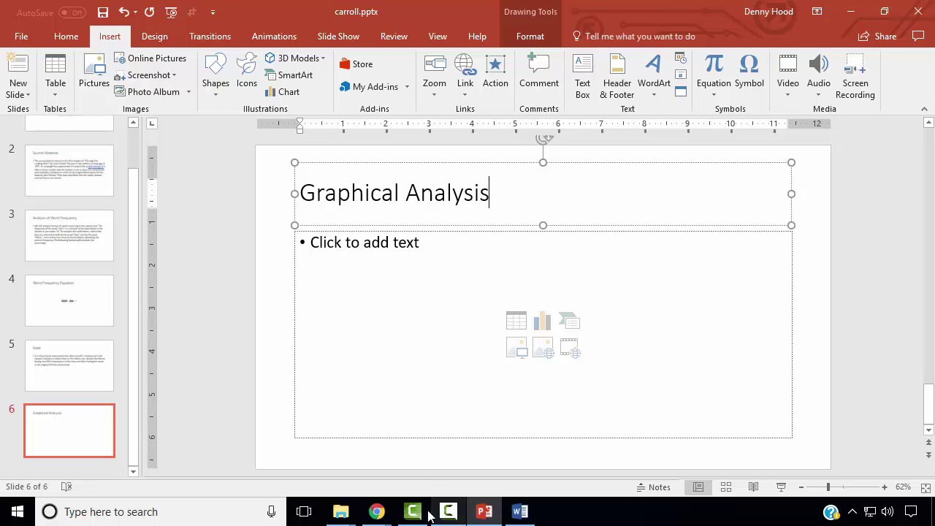
Open frequencies.xlsx, copy its Word Frequency Chart, and return to slide 6's content area.
mouse_move(372, 514)
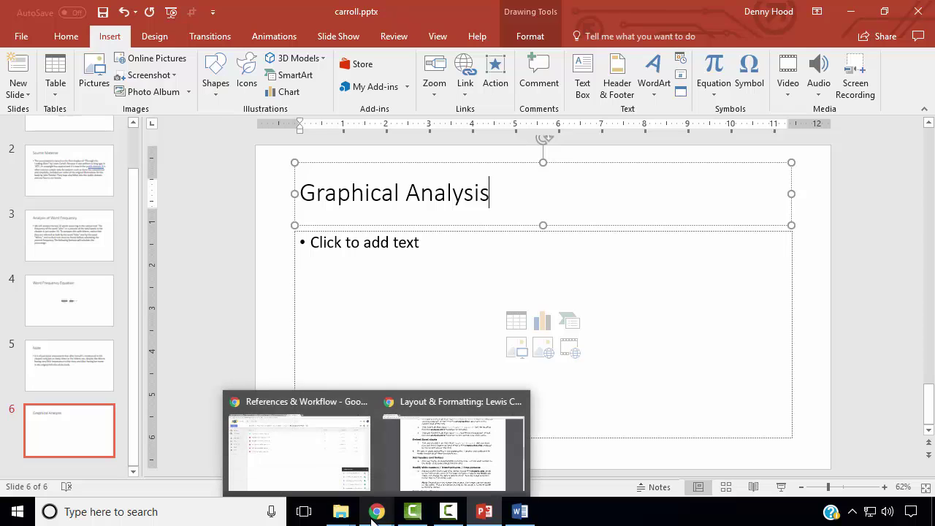
mouse_move(340, 511)
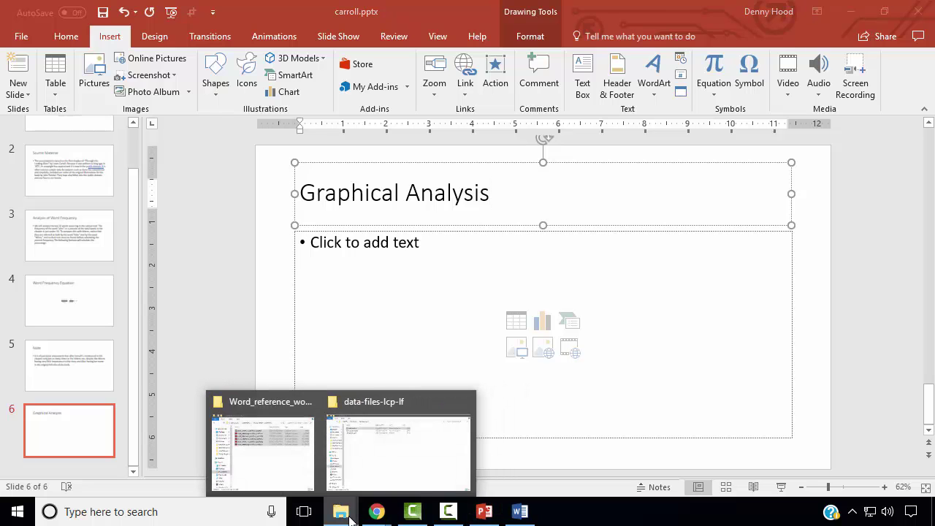
left_click(380, 463)
double_click(195, 107)
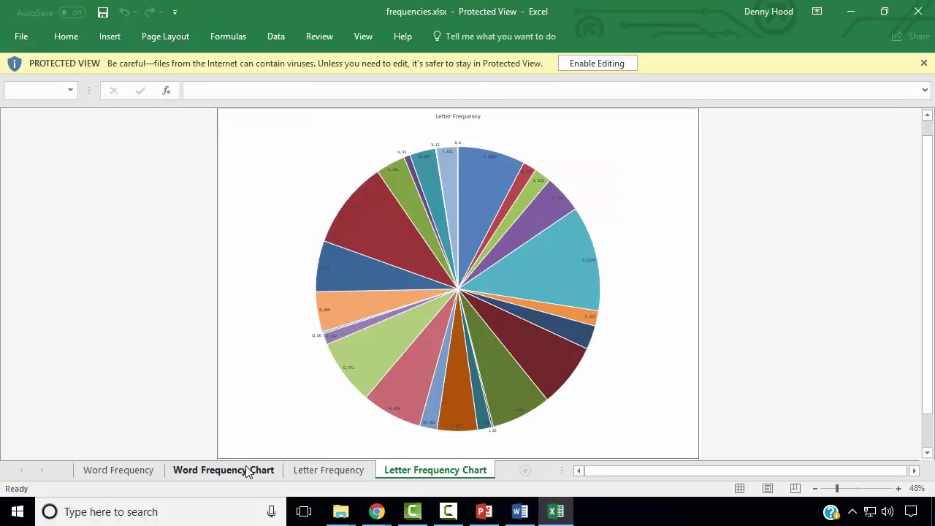
left_click(249, 470)
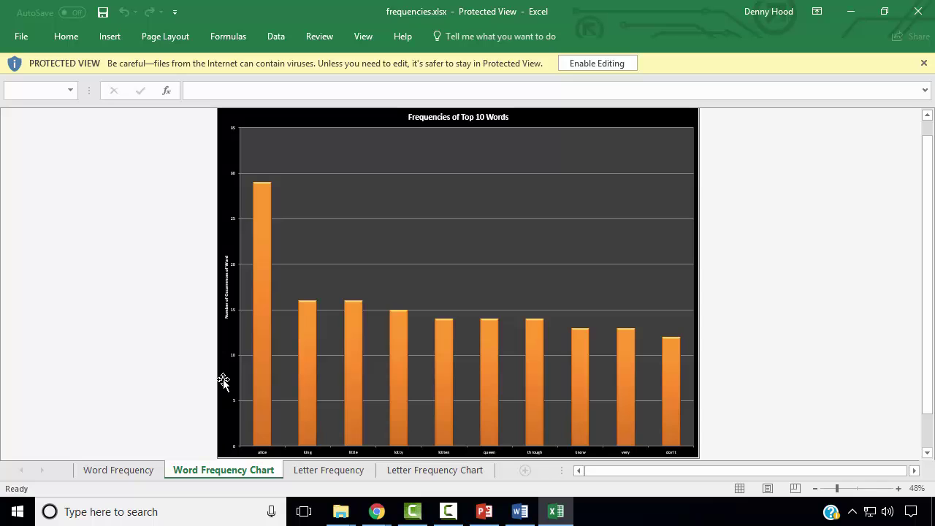
right_click(222, 379)
left_click(293, 78)
left_click(484, 511)
left_click(378, 335)
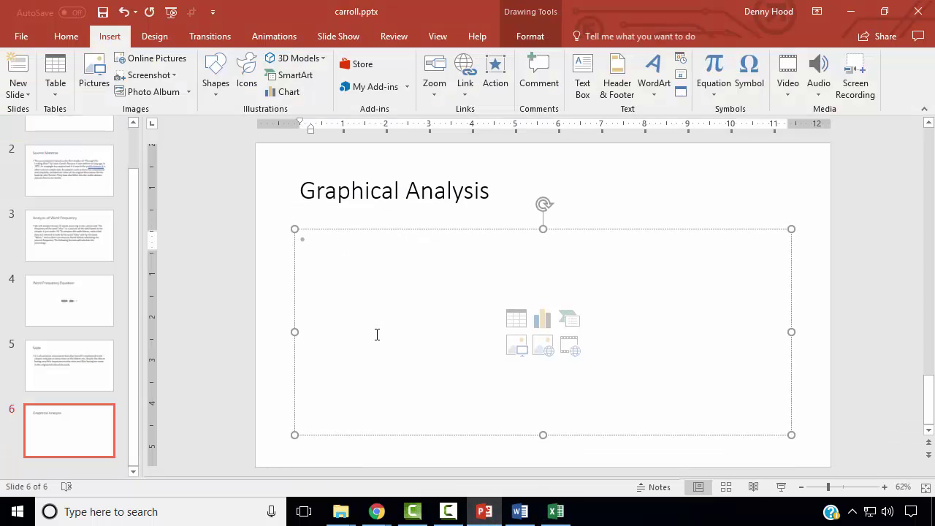
Paste the top-10 word-frequency bar chart onto the Graphical Analysis slide (slide 6).
key("ctrl+v")
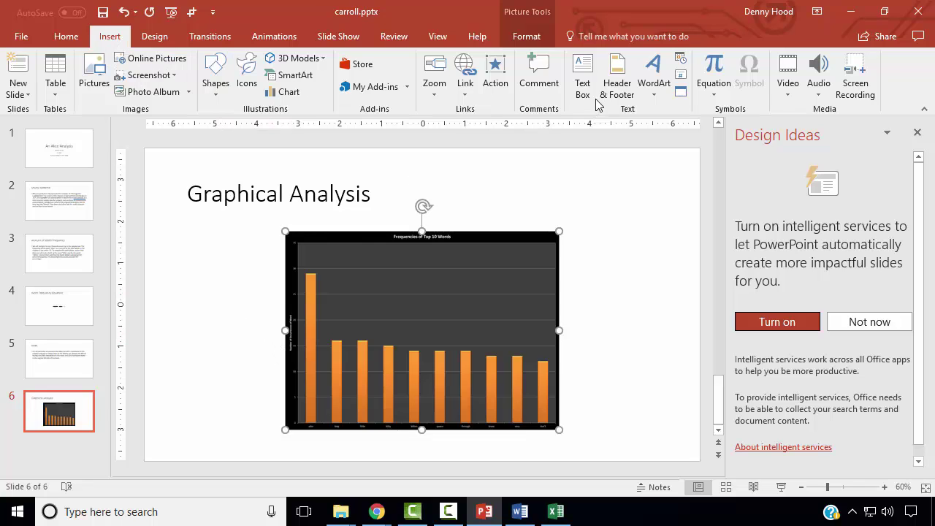
left_click(618, 94)
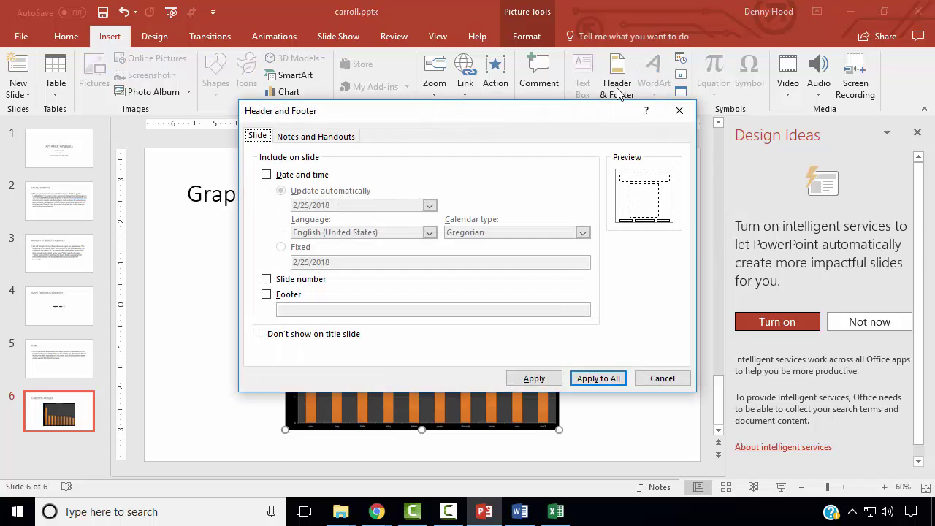
Add an auto-updating date, slide numbers and the author's name footer to all non-title slides.
left_click(285, 180)
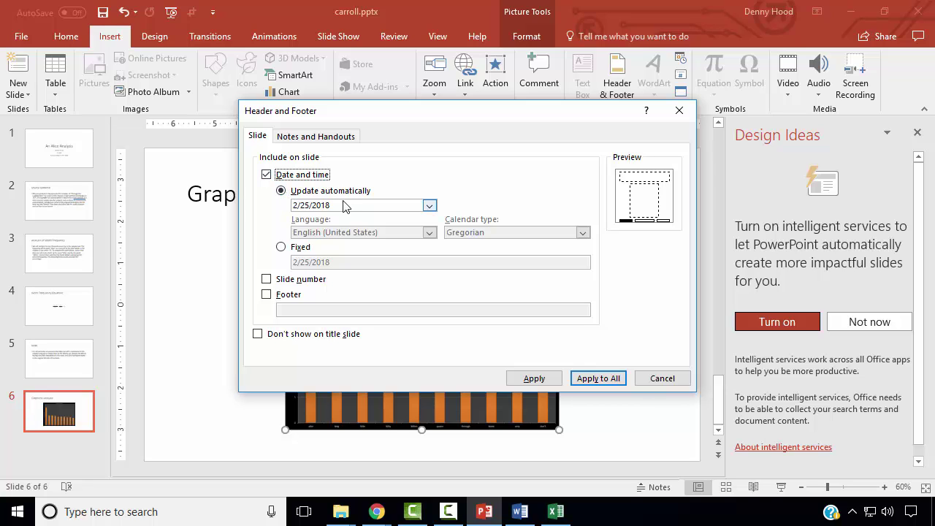
left_click(266, 279)
left_click(267, 294)
left_click(308, 310)
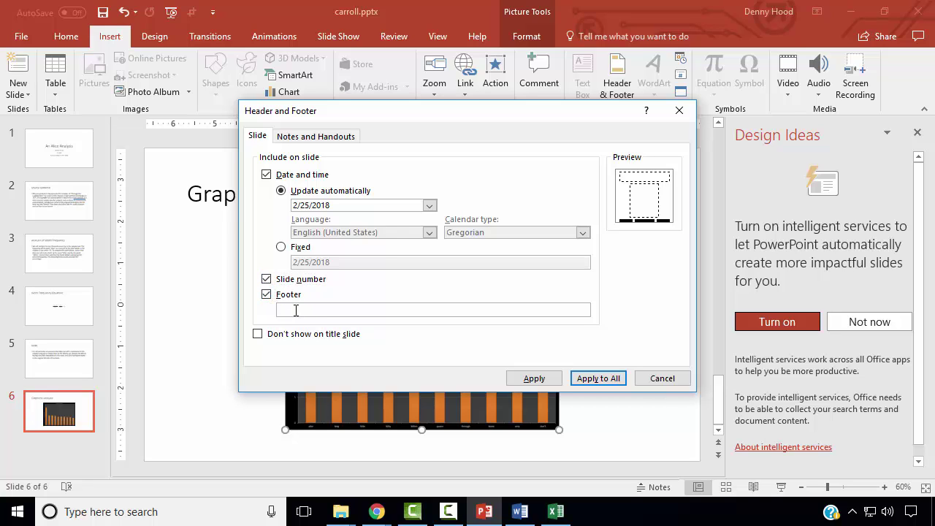
type("Denny Hood")
left_click(263, 337)
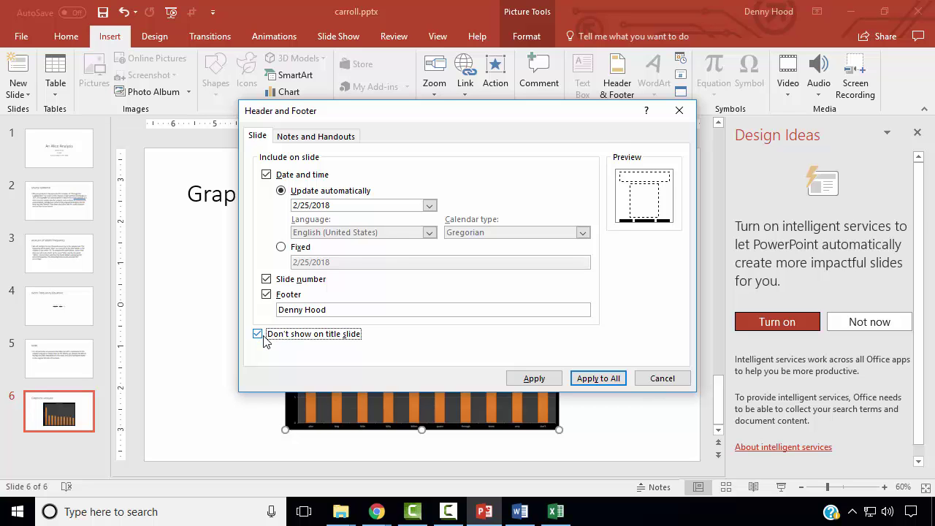
left_click(611, 381)
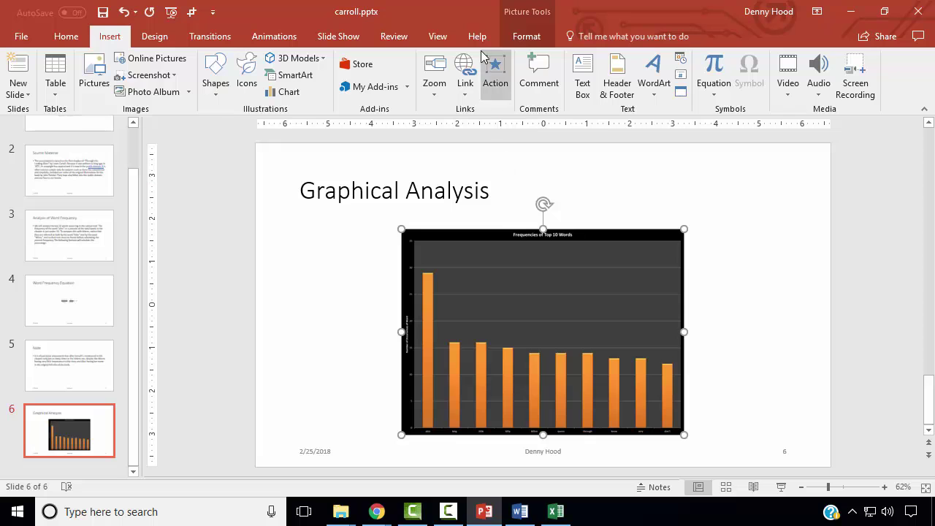
Switch to Slide Master view, select the top-level master, and open the Insert Picture dialog.
left_click(447, 36)
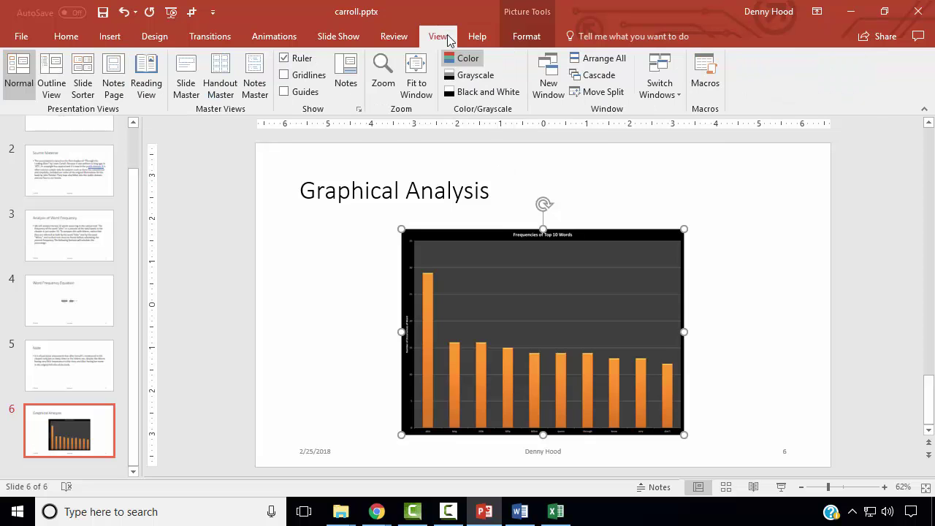
left_click(185, 74)
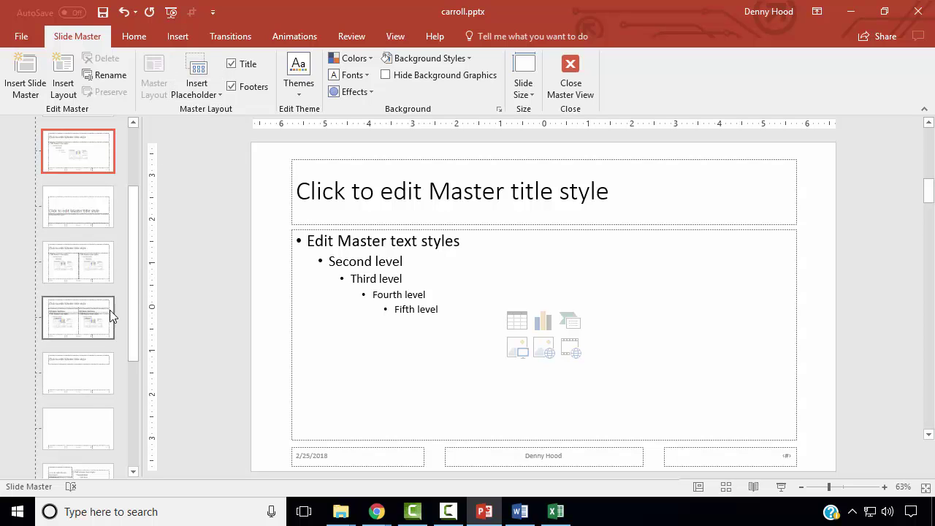
left_click_drag(131, 294, 97, 155)
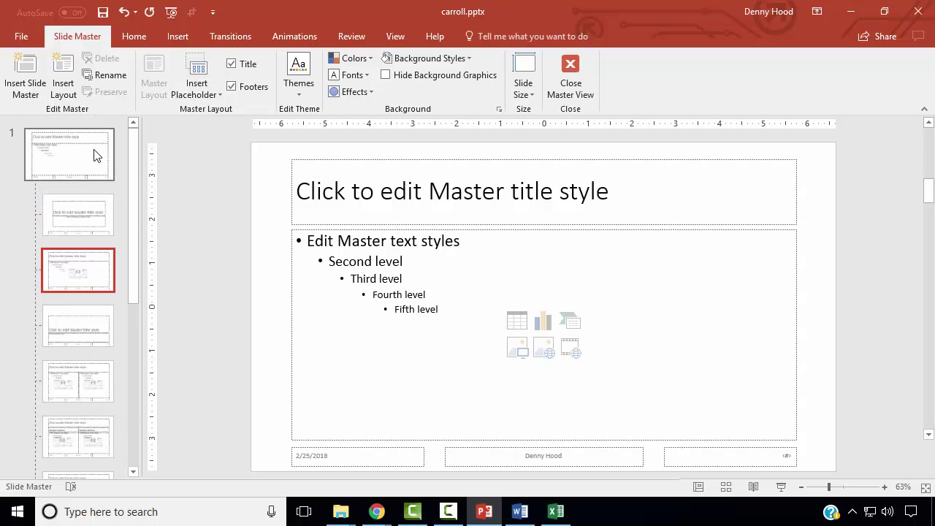
left_click(93, 156)
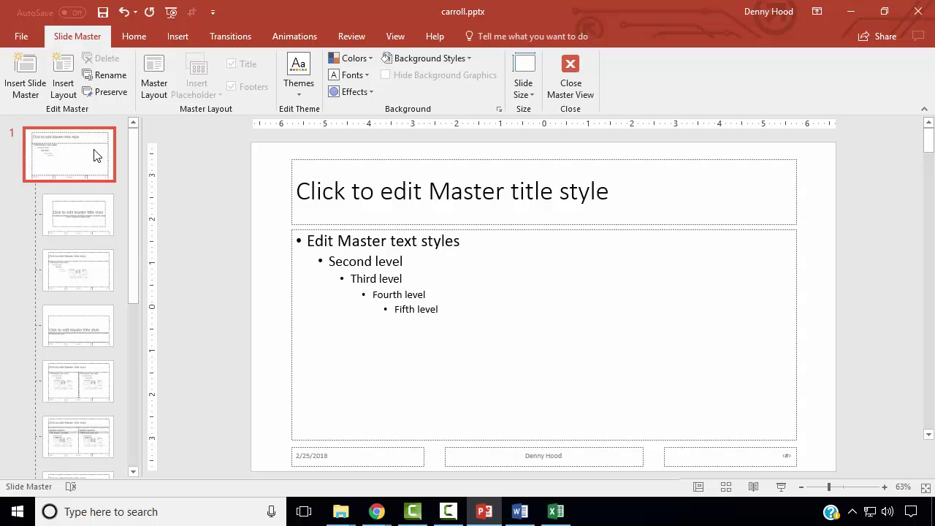
left_click(173, 35)
left_click(82, 70)
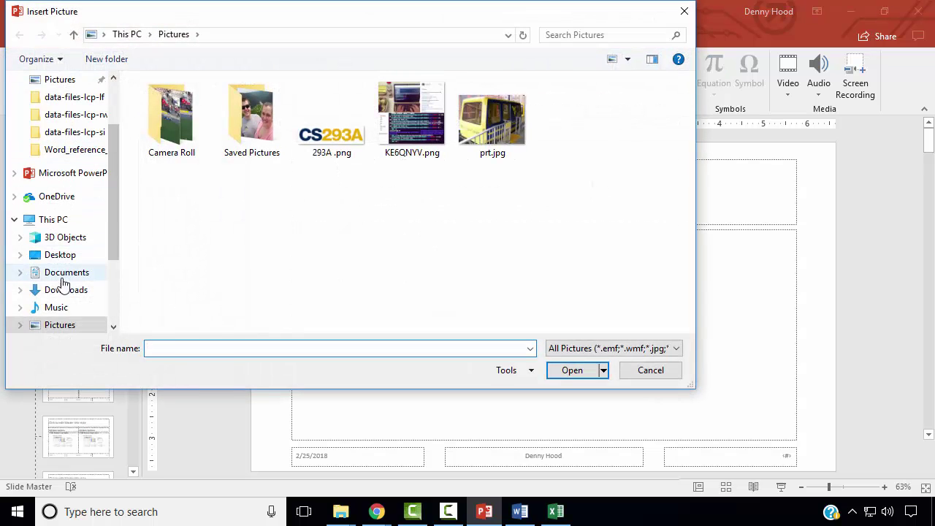
Insert teaparty.png from the data-files-lcp-lf folder onto the slide master and select it.
left_click(89, 102)
left_click(168, 109)
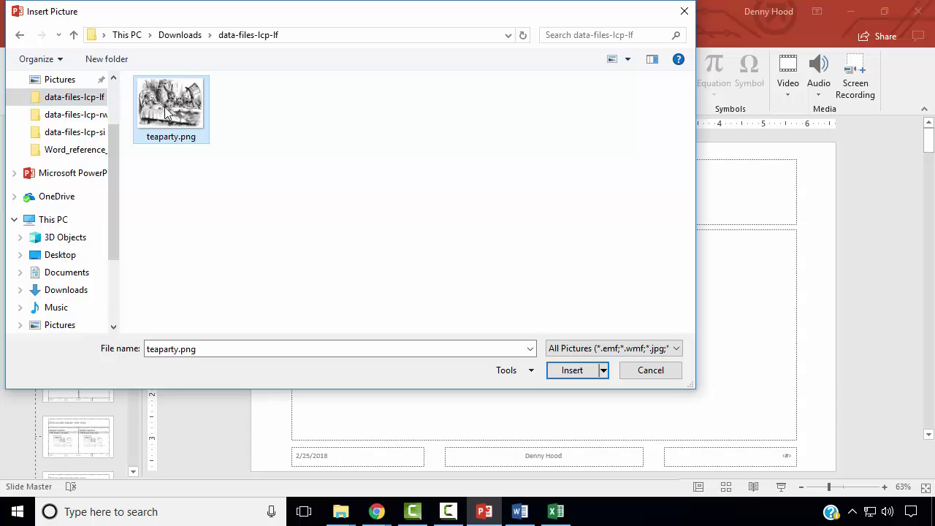
left_click(573, 371)
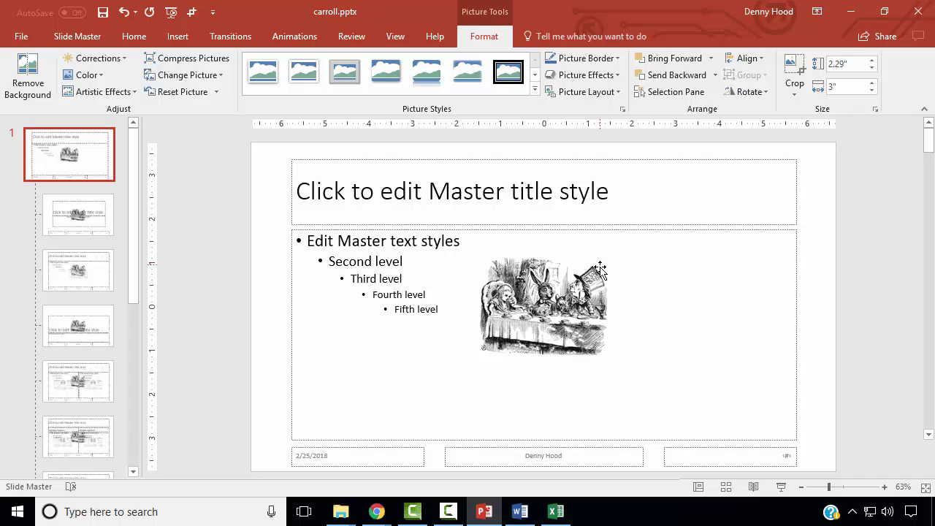
left_click(570, 287)
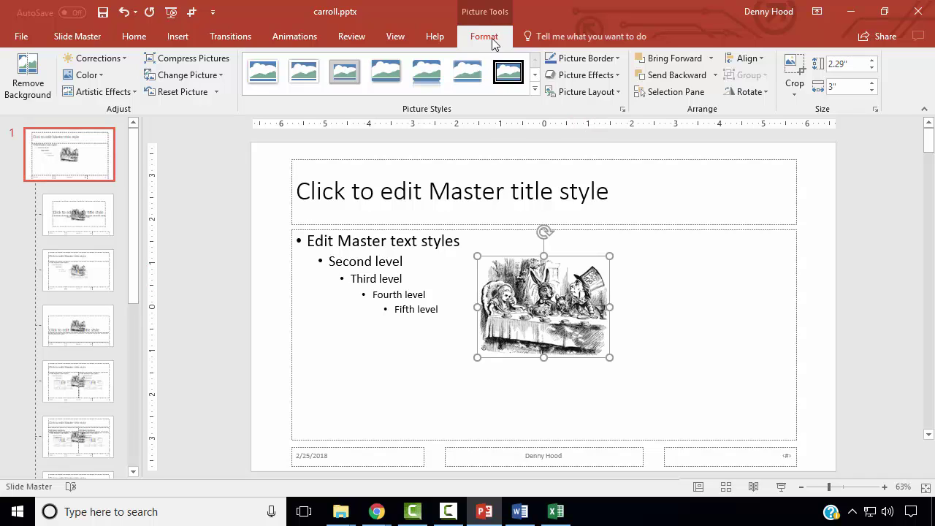
Crop the master's tea-party picture to an oval with a 16:10 aspect ratio.
left_click(802, 96)
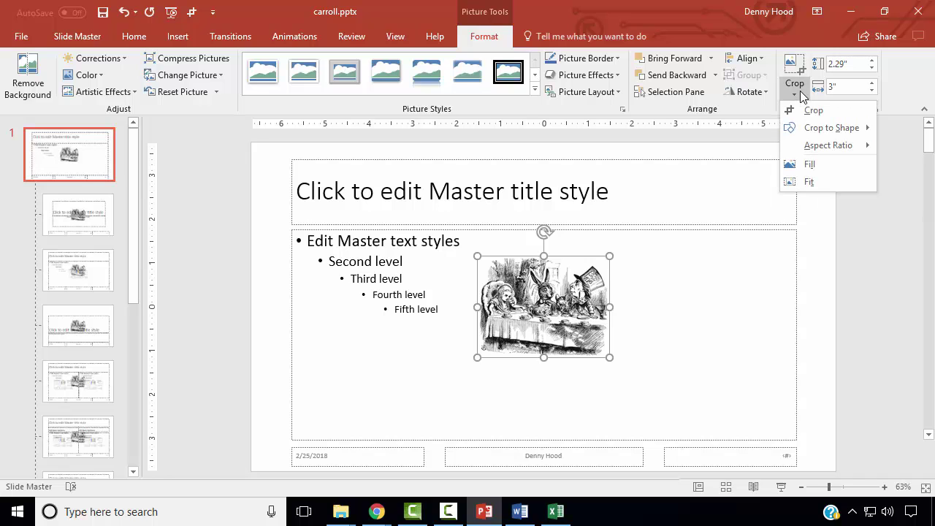
mouse_move(811, 131)
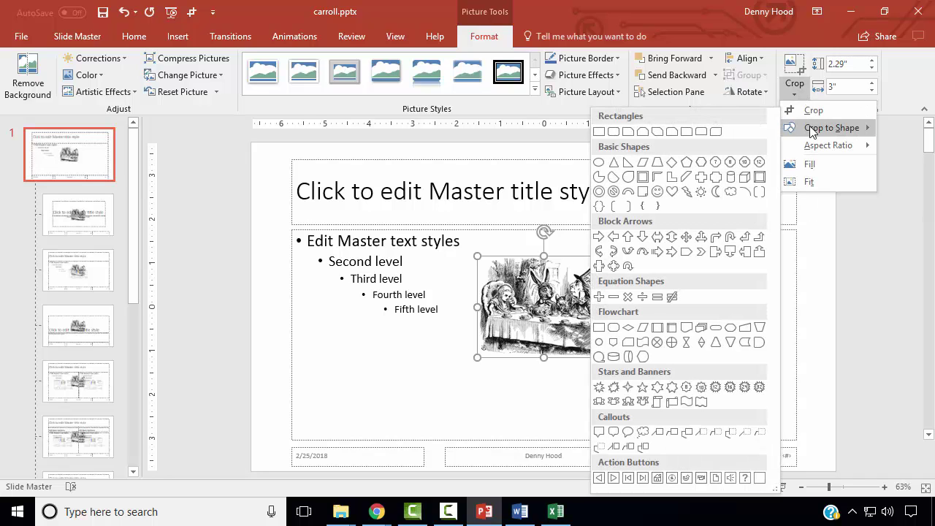
left_click(599, 163)
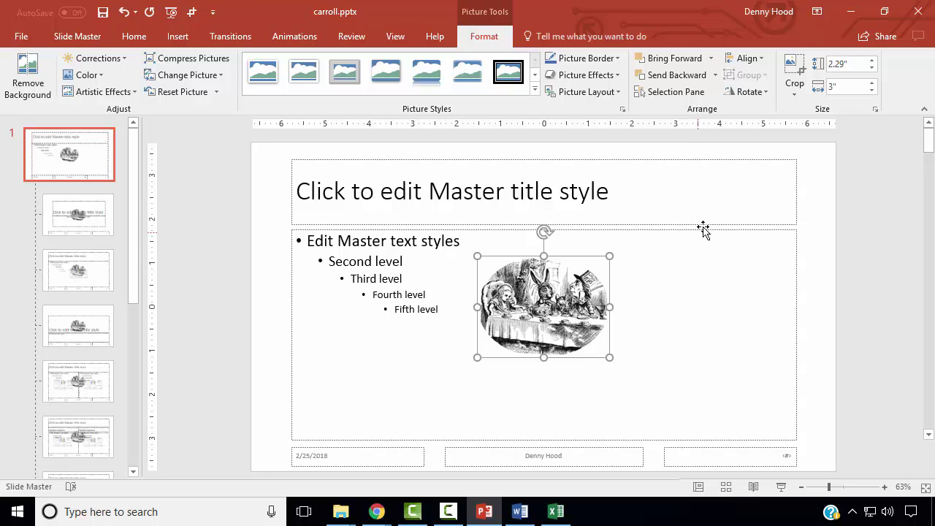
left_click(800, 92)
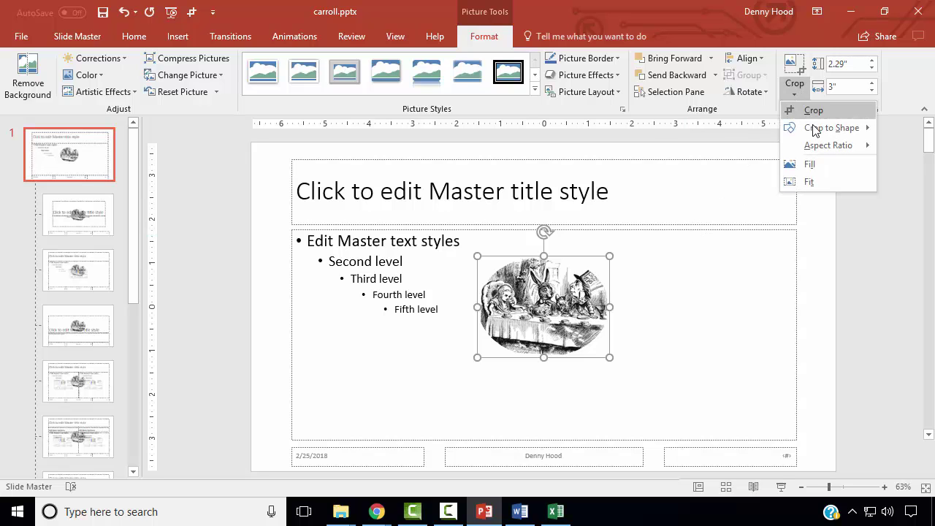
mouse_move(836, 151)
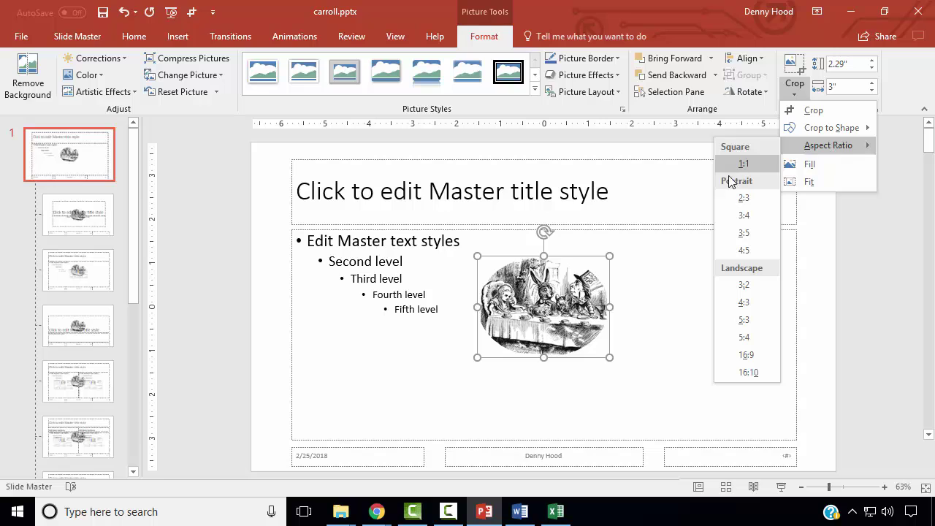
left_click(751, 373)
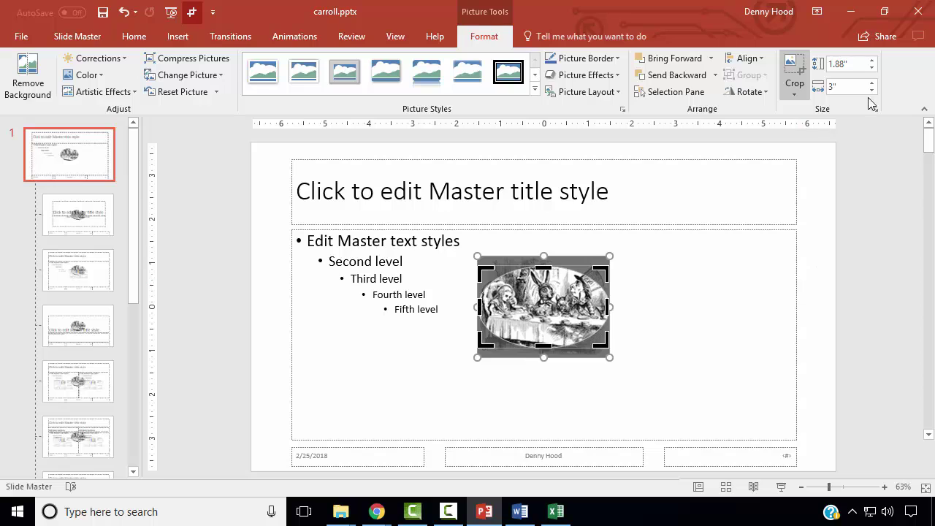
Resize the picture to a height of 0.5 inches.
left_click(850, 66)
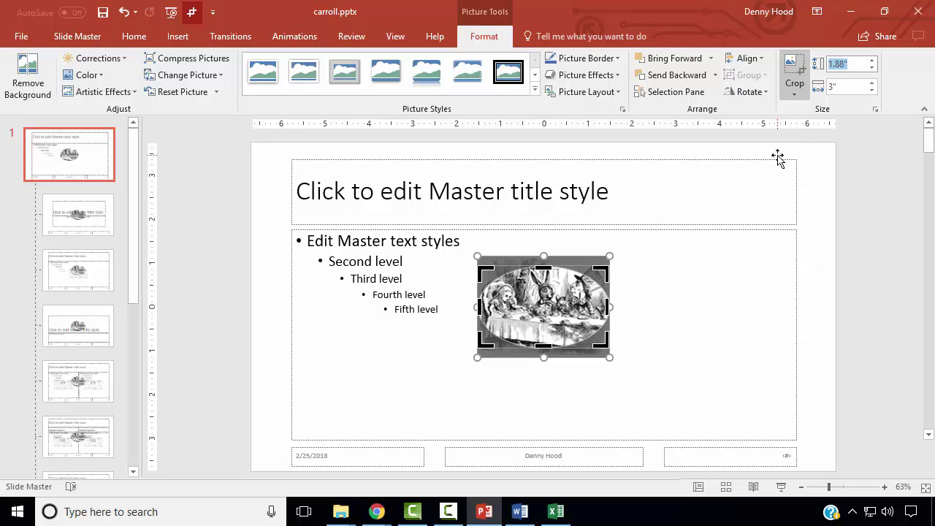
type("0.5")
key("Return")
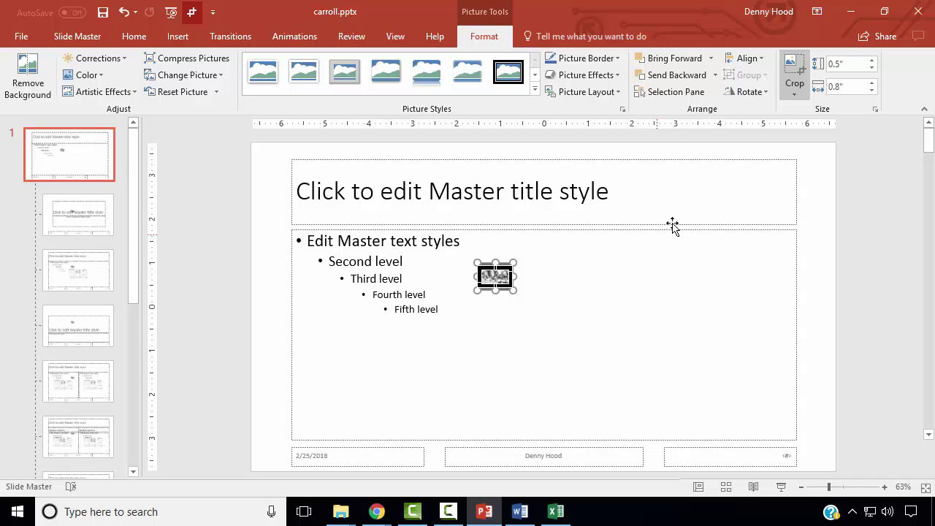
Align the oval logo to the master's bottom-left corner and close Master View.
left_click(761, 63)
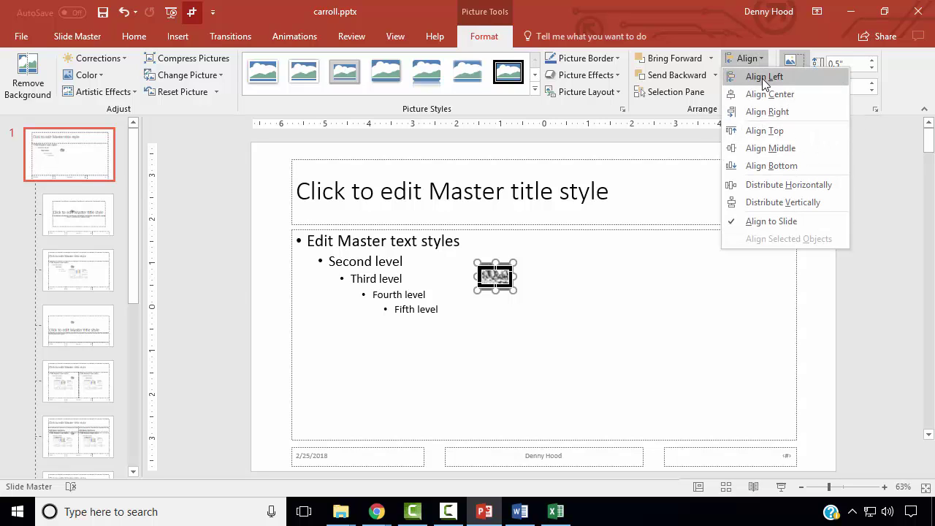
left_click(764, 81)
left_click(763, 61)
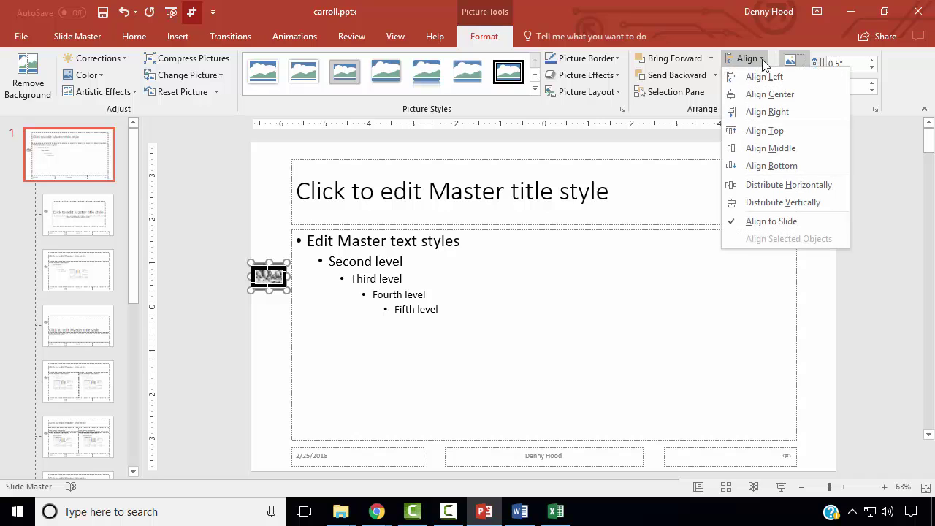
left_click(777, 166)
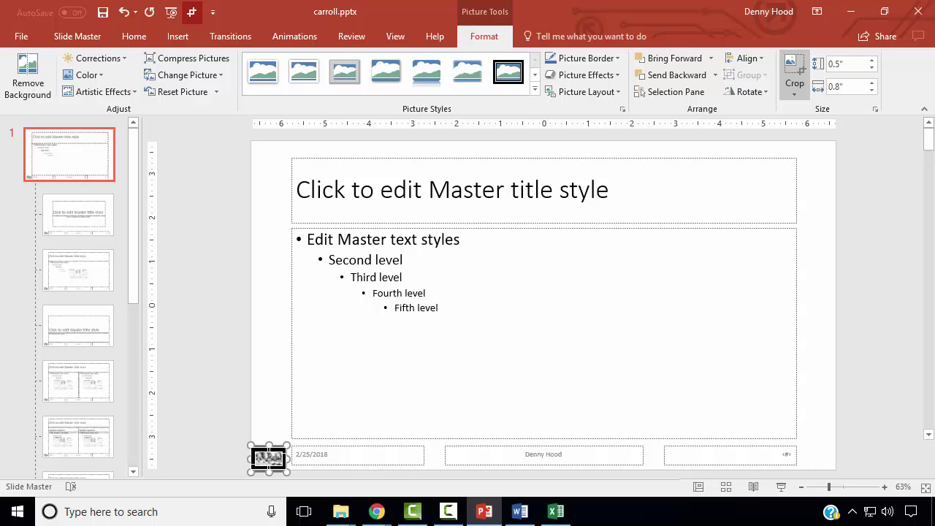
left_click(77, 36)
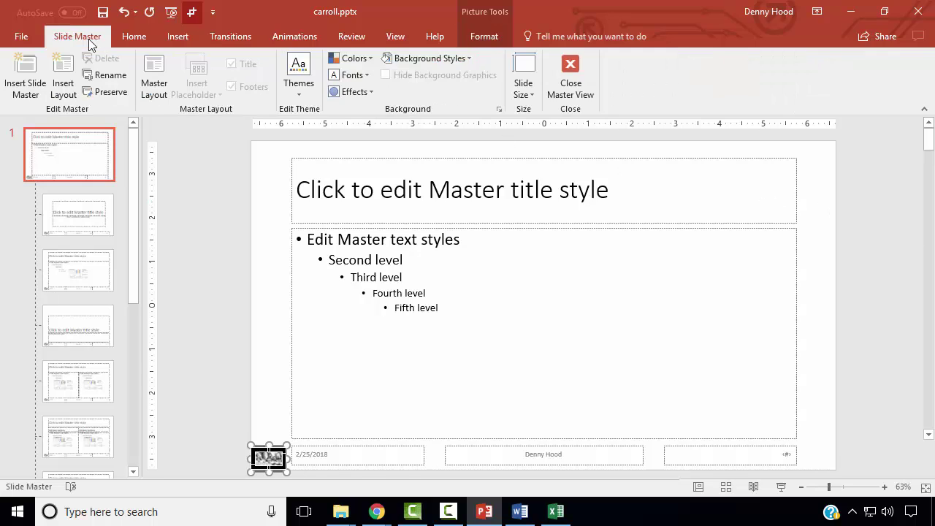
left_click(578, 71)
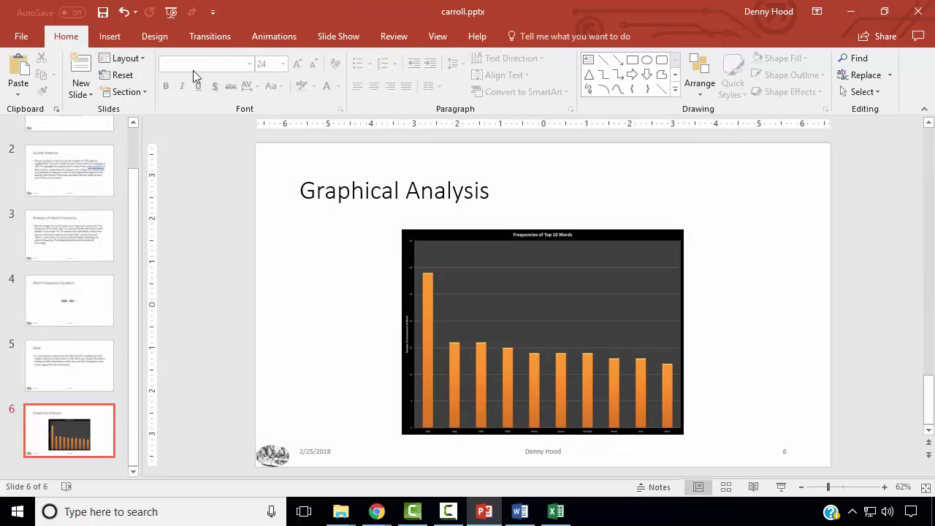
Apply the green Facet theme to all slides and select slide 6's chart.
left_click(154, 37)
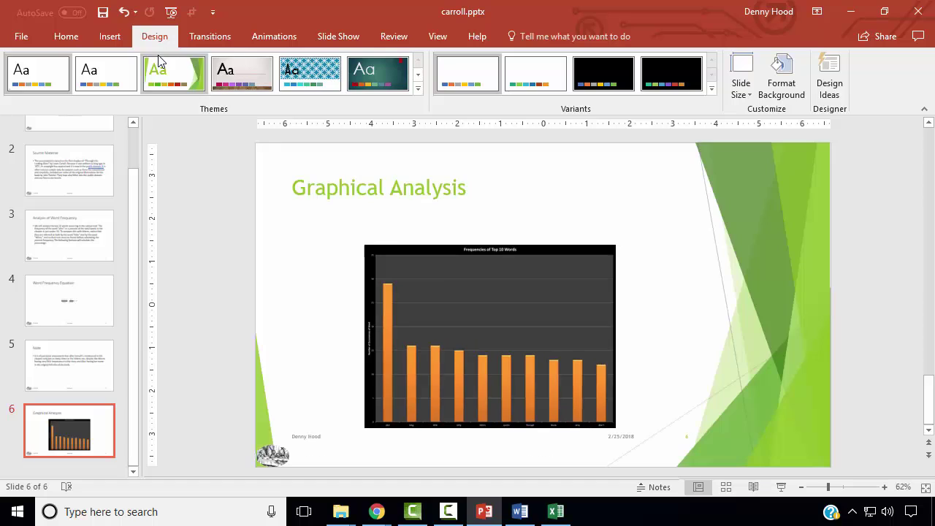
left_click(160, 71)
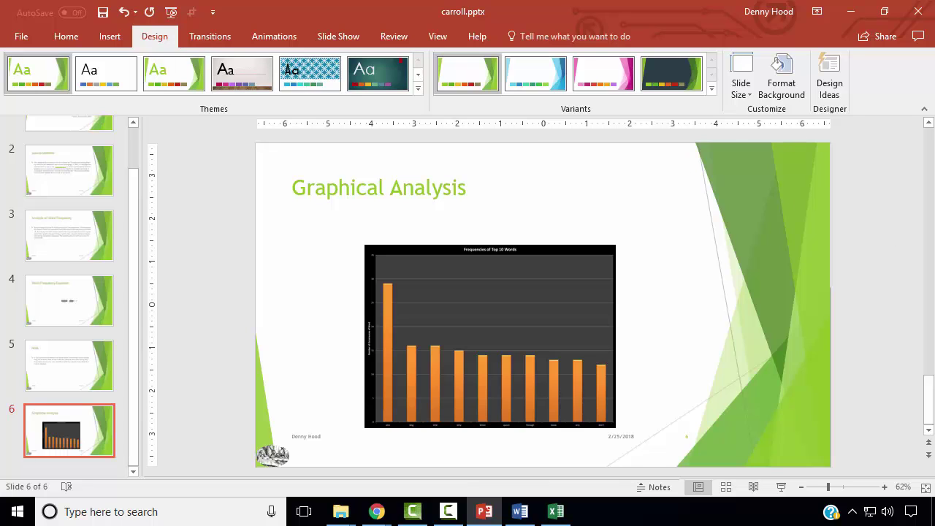
left_click(528, 264)
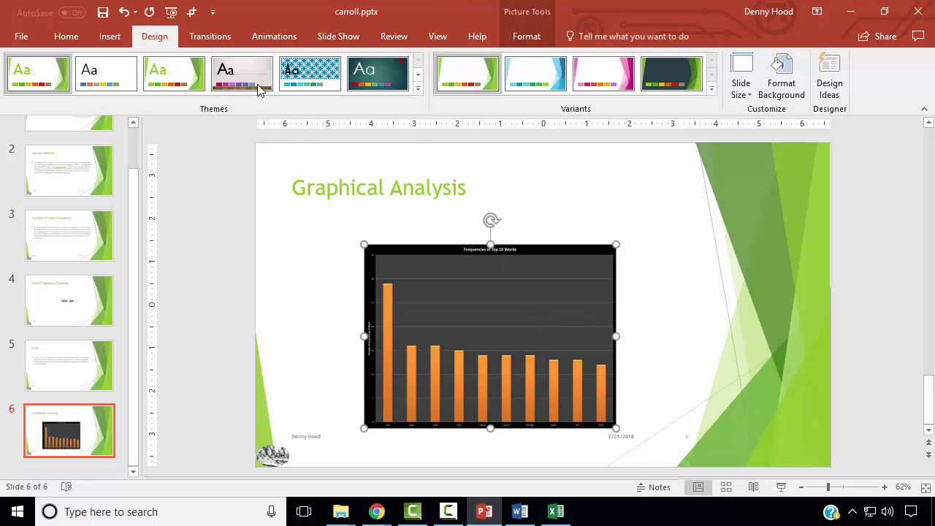
left_click(273, 37)
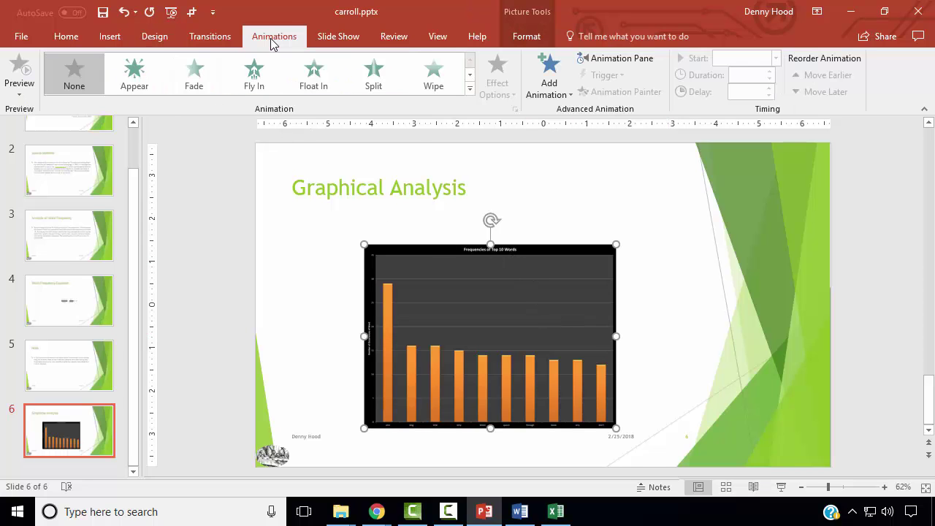
Give the chart a Fly In animation, then select slide 3's paragraph text box.
left_click(248, 70)
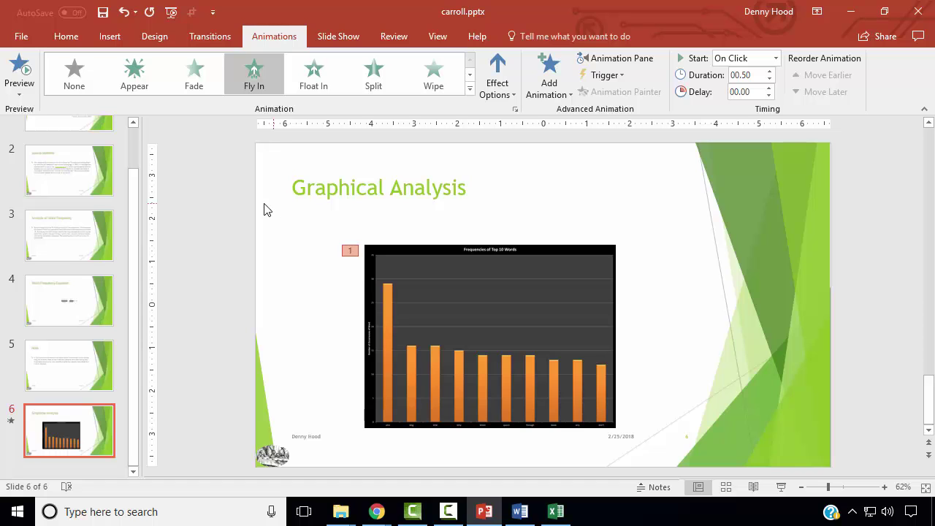
left_click(93, 178)
left_click(83, 282)
left_click(400, 279)
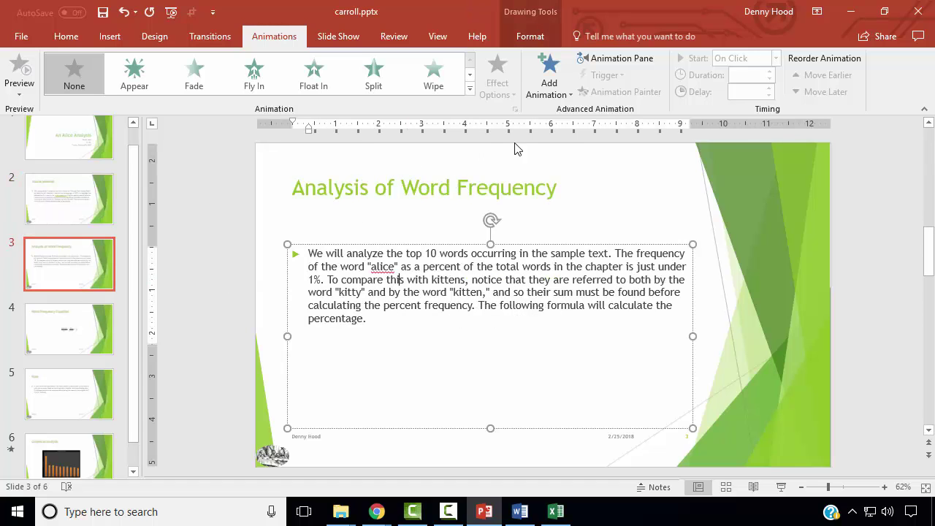
Apply a Font Color emphasis lasting 00.25 seconds to slide 3's paragraph, then select slide 2.
left_click(469, 74)
left_click(470, 75)
left_click(470, 74)
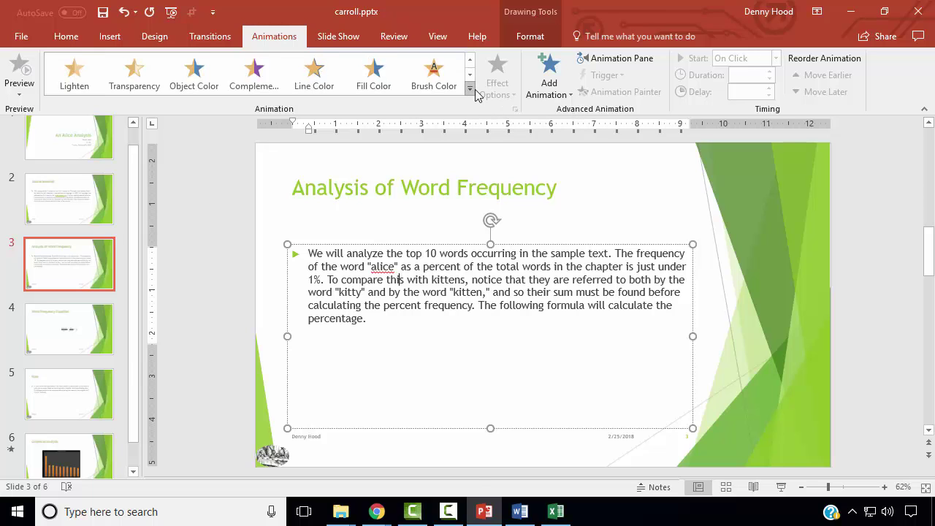
left_click(470, 90)
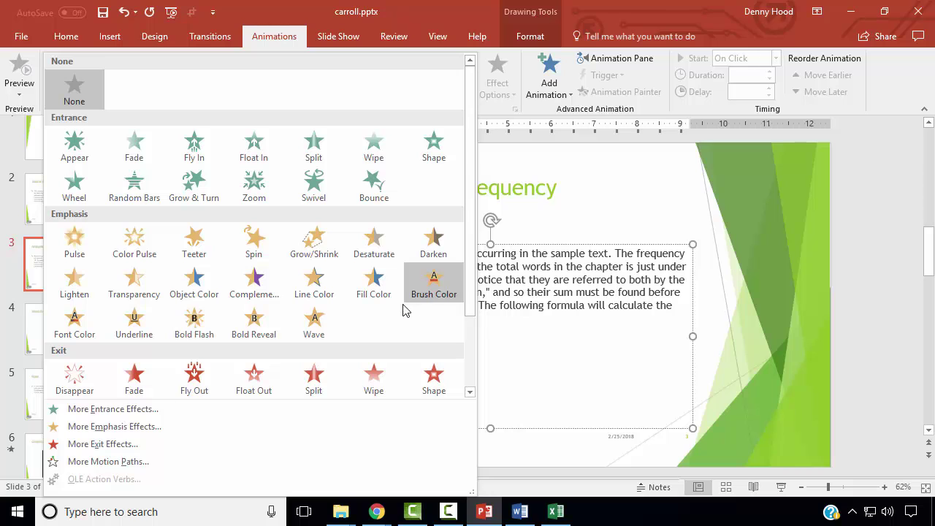
left_click(63, 329)
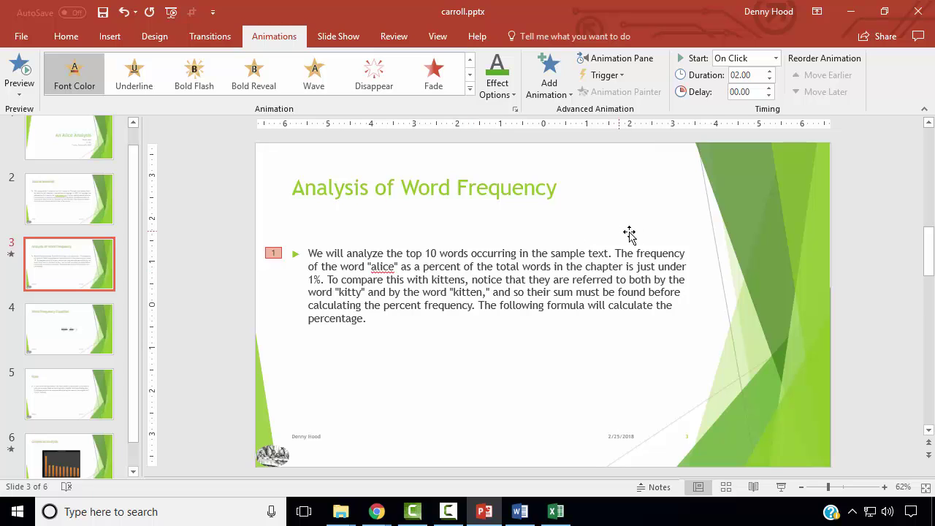
left_click(768, 80)
left_click(769, 80)
left_click(768, 79)
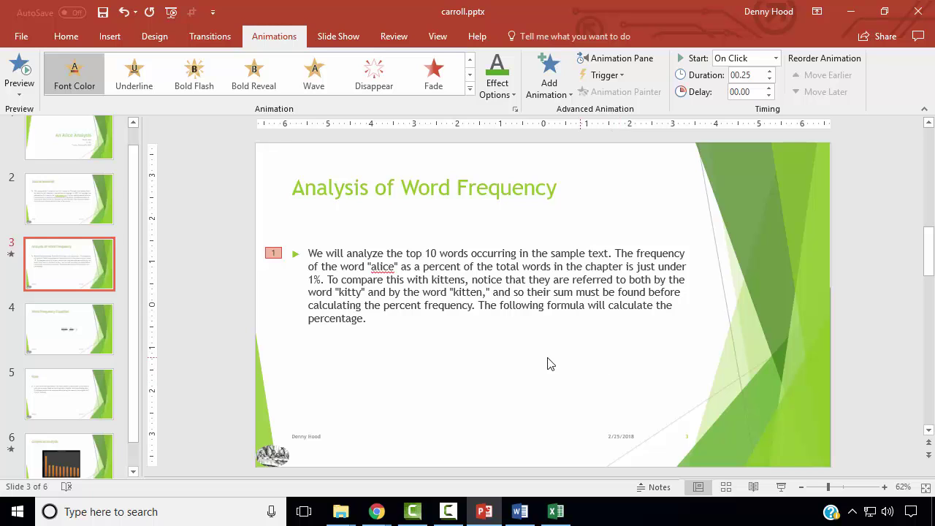
key("Home")
left_click(69, 232)
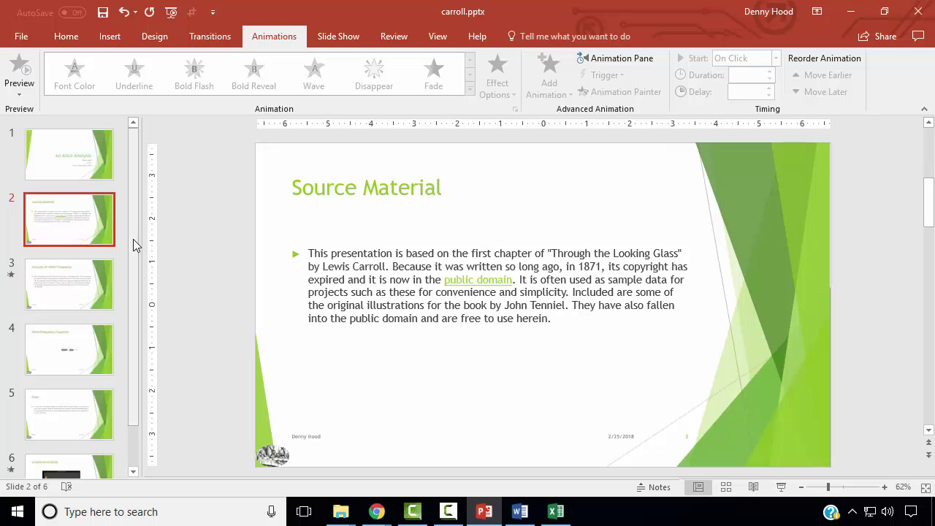
Give slides 2 through 6 a Push transition coming From Right.
left_click_drag(134, 246, 131, 314)
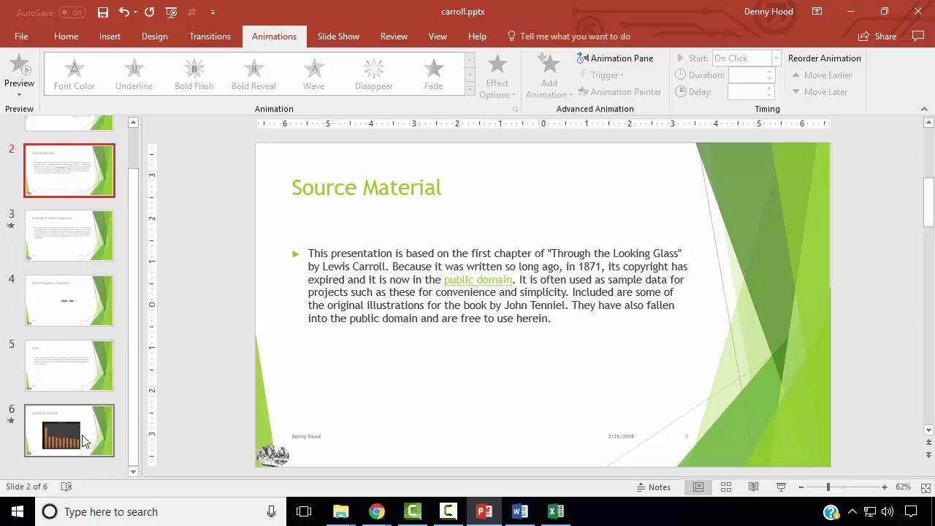
left_click(100, 432, "shift")
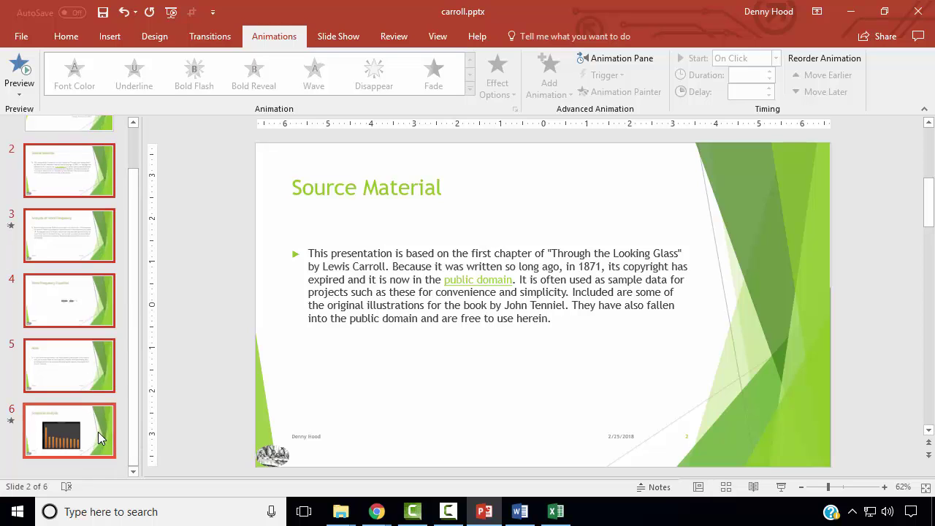
left_click(223, 40)
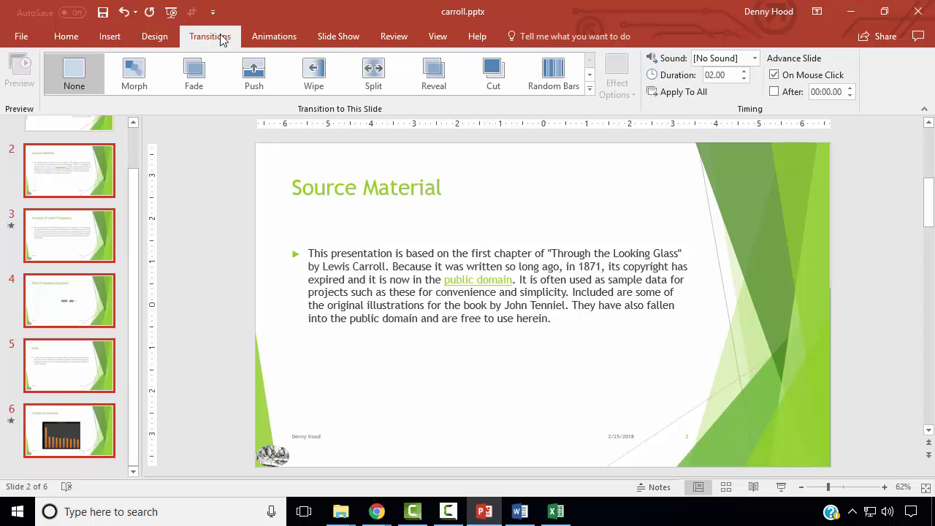
left_click(253, 73)
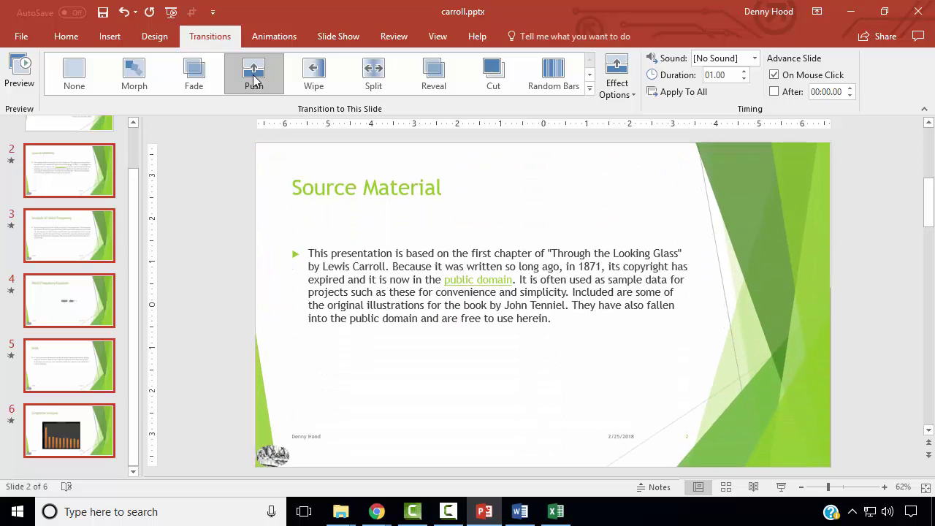
left_click(631, 98)
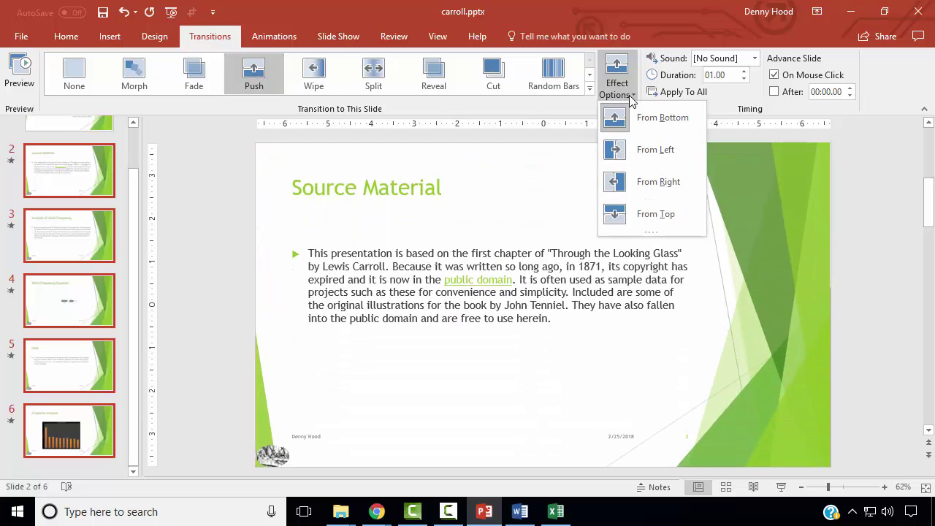
left_click(652, 182)
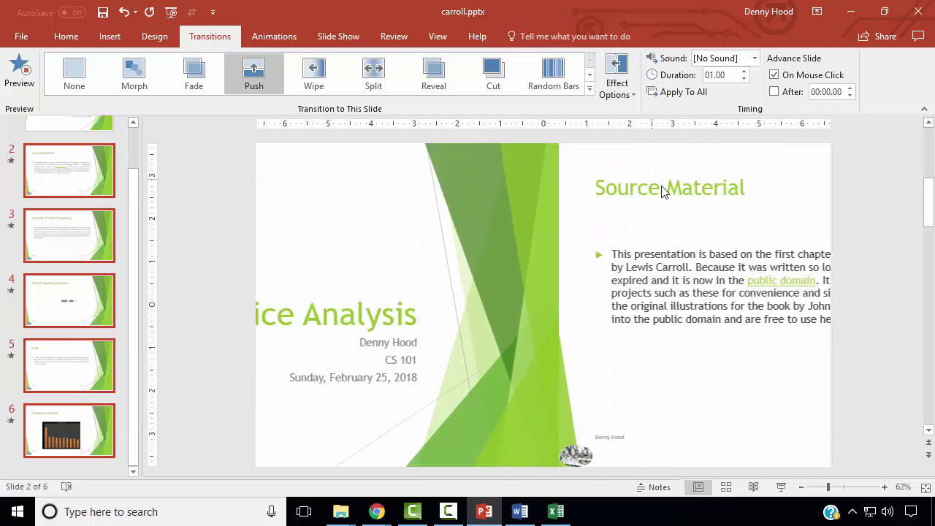